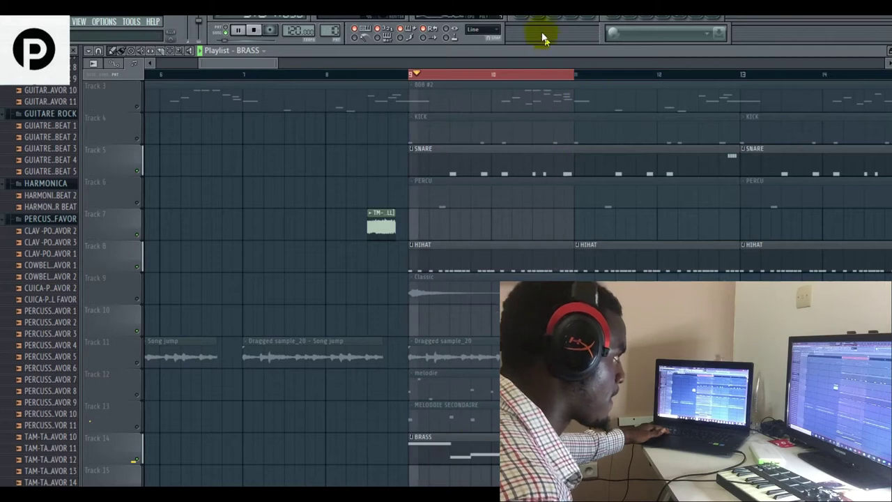
- Audition notes on the reFX Nexus #2 channel, with the beat stopped and with it playing
click(536, 25)
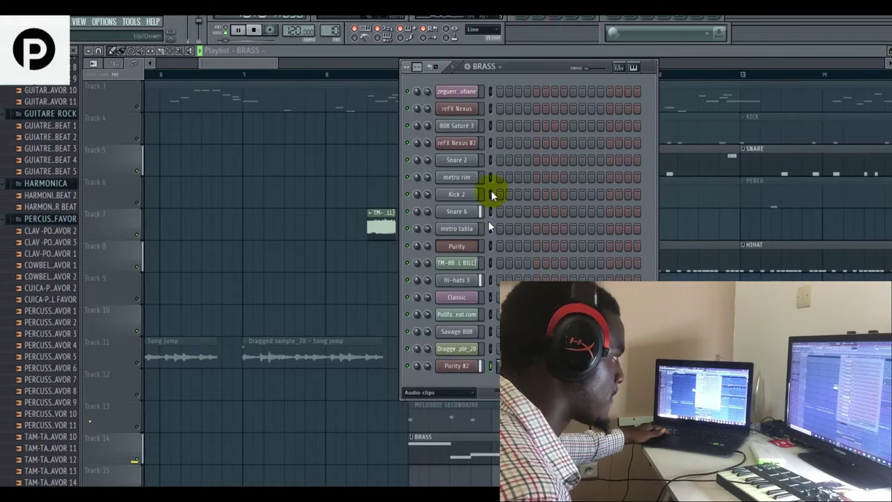
key(space)
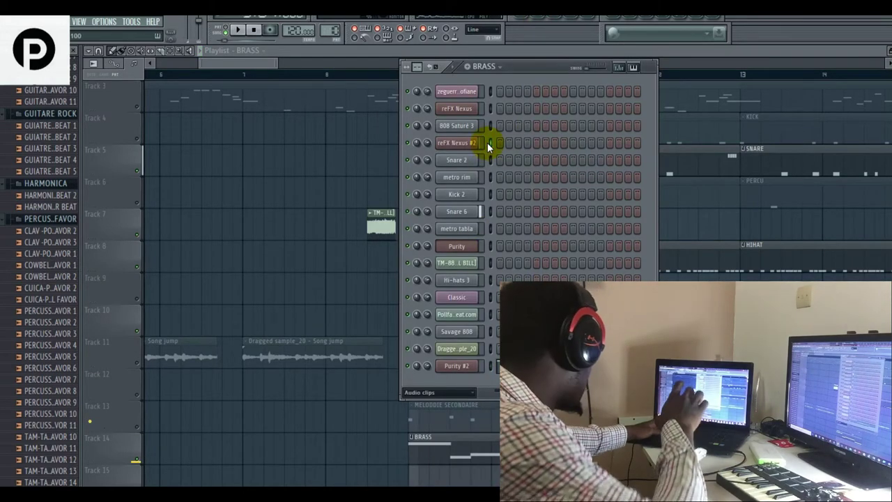
click(488, 143)
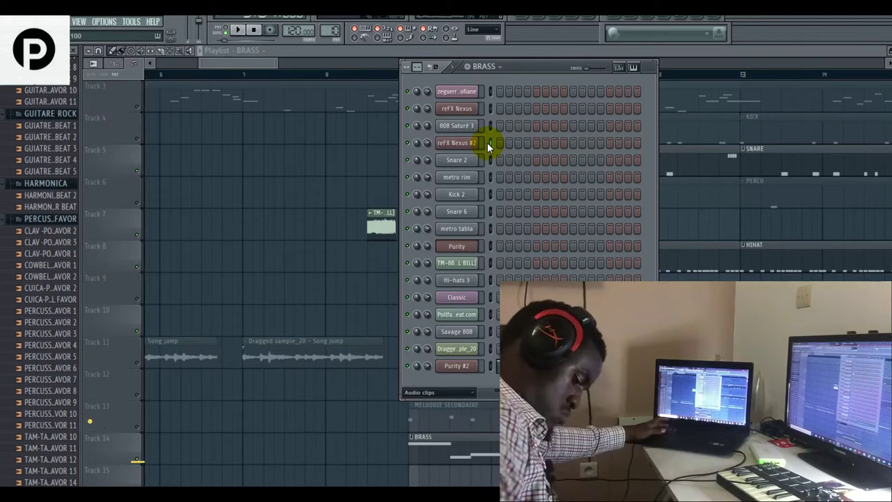
key(q)
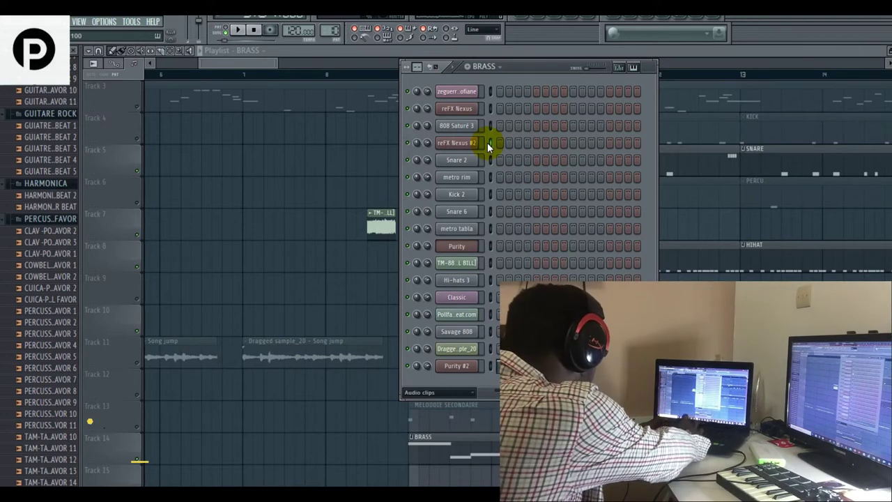
key(q)
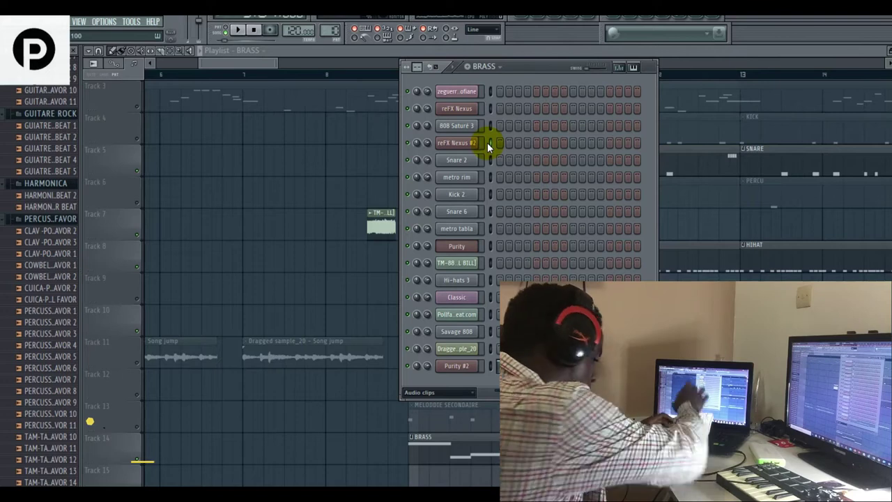
key(space)
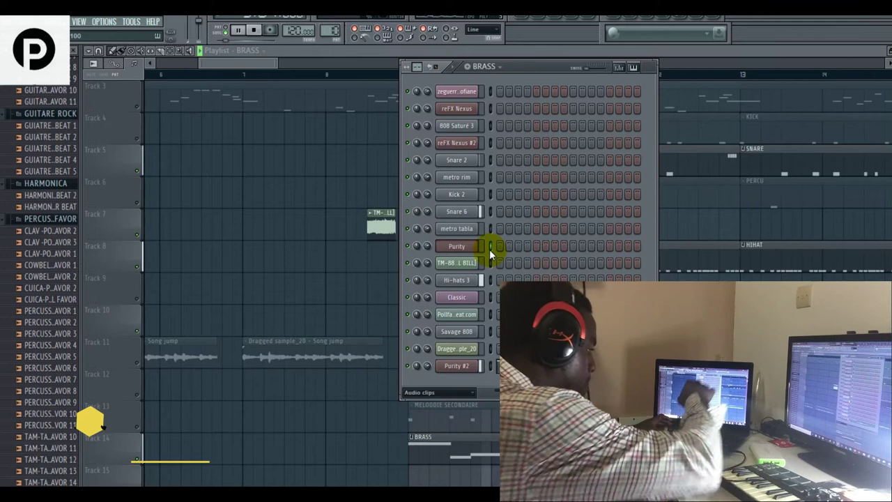
key(space)
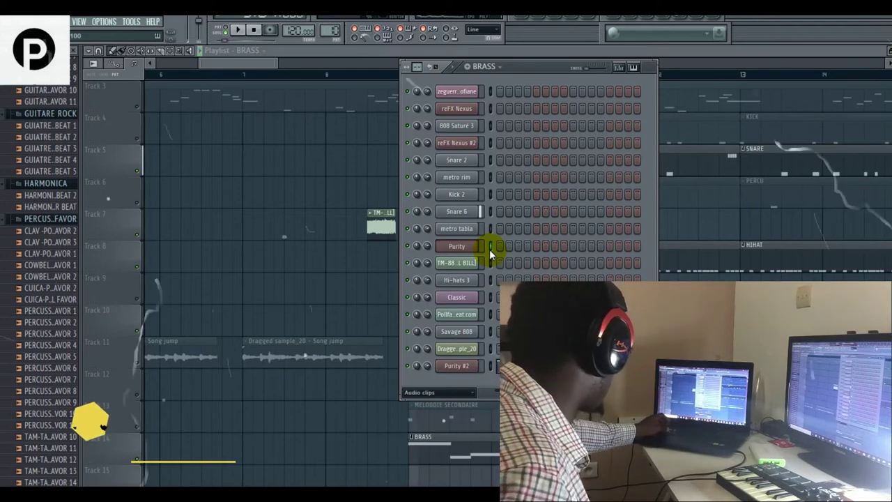
- Try out the Purity #2 and reFX Nexus #2 channels and settle on reFX Nexus as the selected channel
click(492, 369)
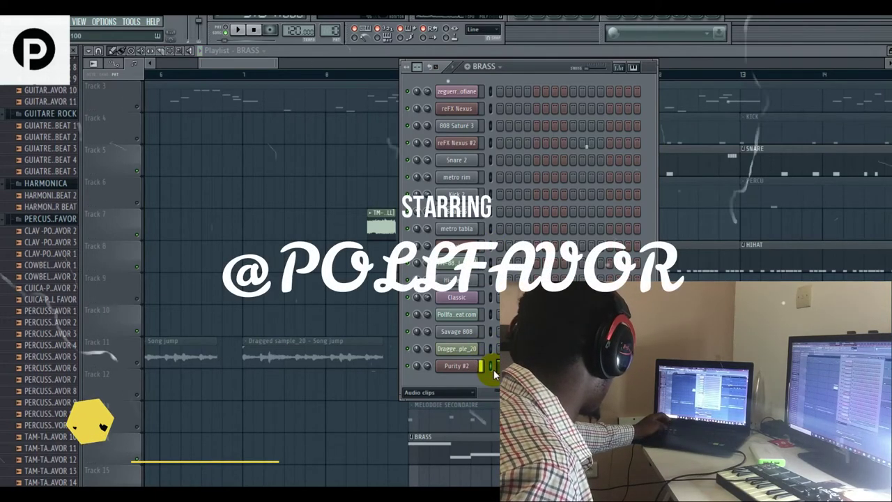
click(490, 144)
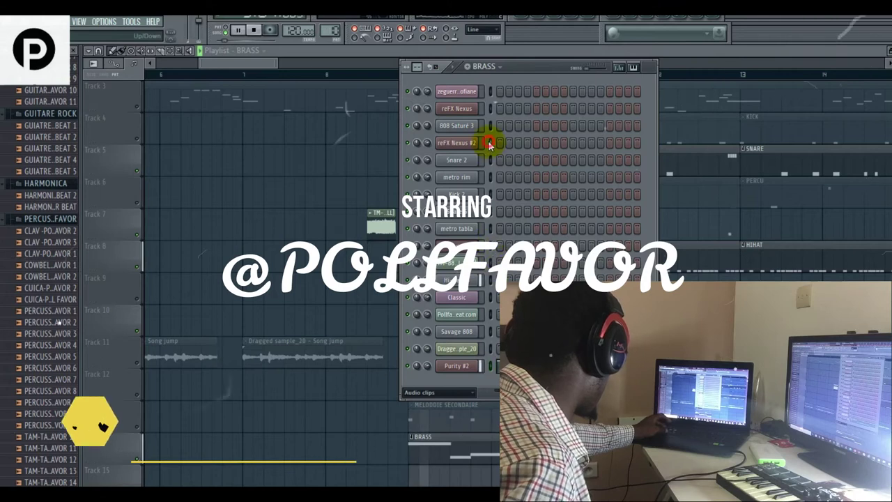
click(493, 113)
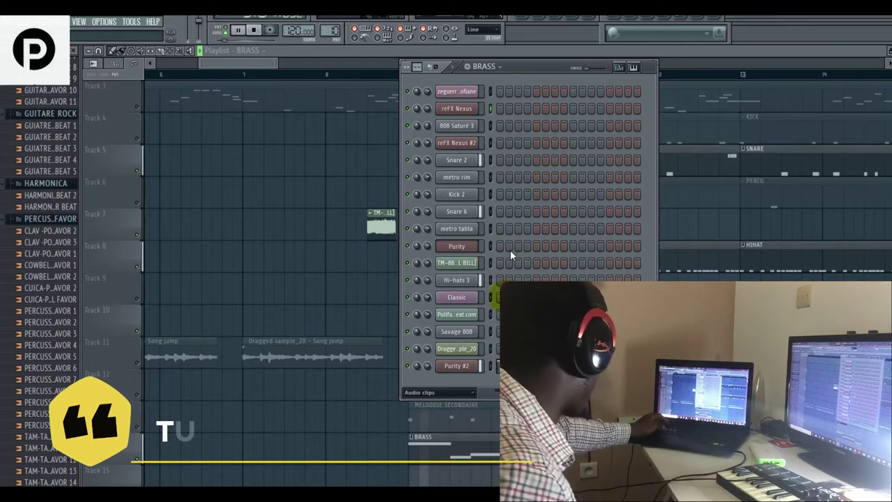
- Name the new pattern 11 MELODIE and stop playback
click(469, 68)
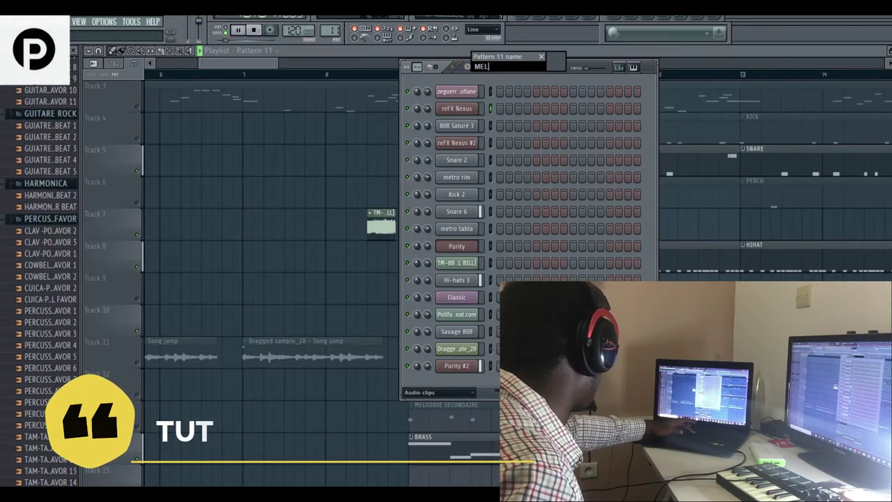
key(Return)
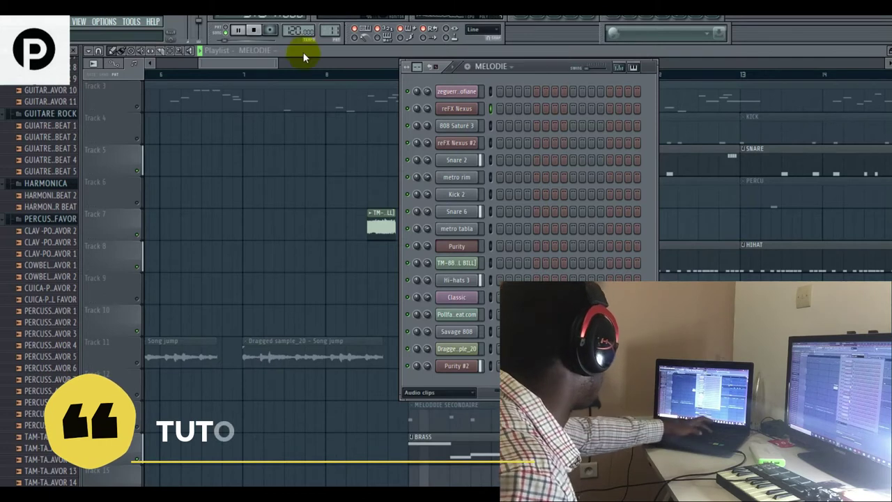
click(252, 32)
- Place a MELODIE pattern clip on Track 10 of the playlist, starting at bar 9
key(F6)
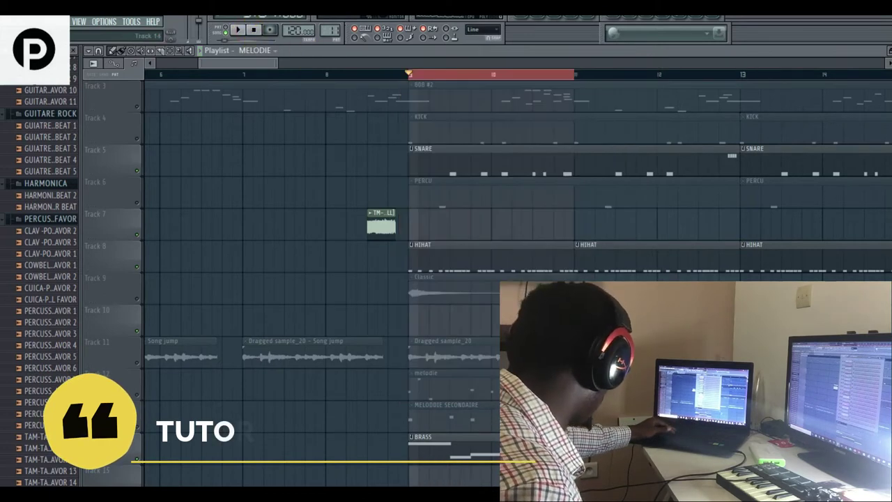
scroll(478, 365, down, 1)
click(408, 283)
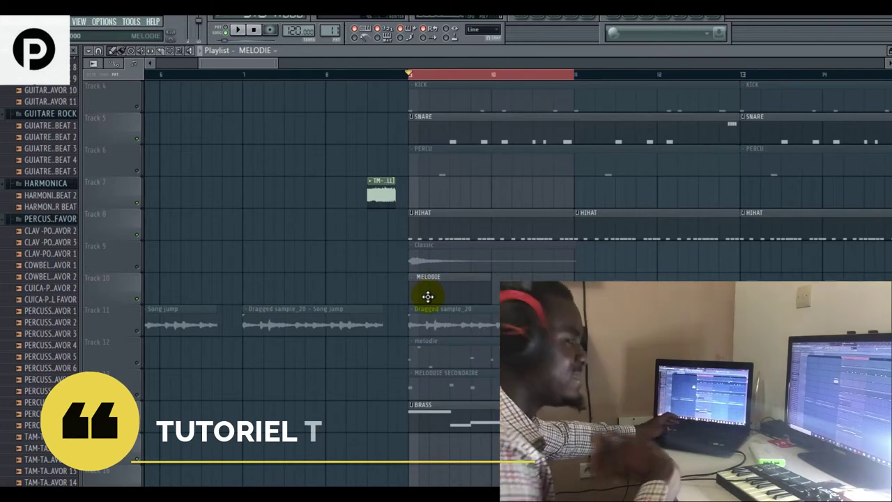
double_click(427, 307)
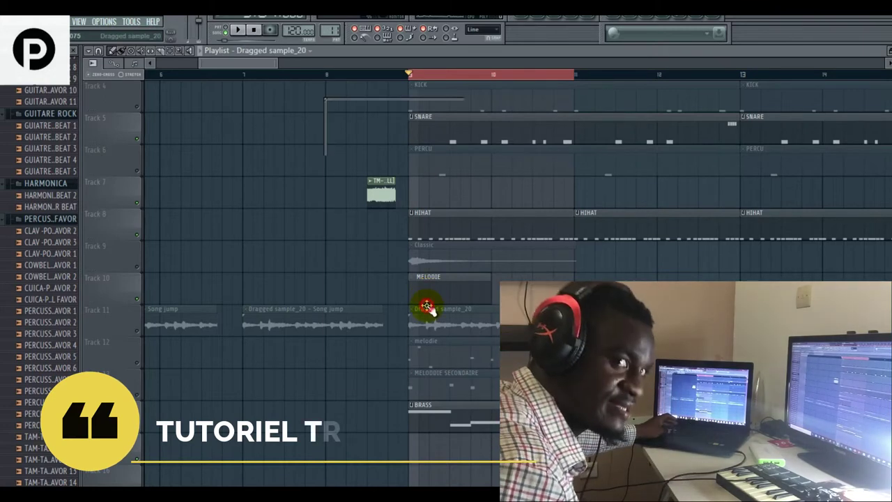
key(space)
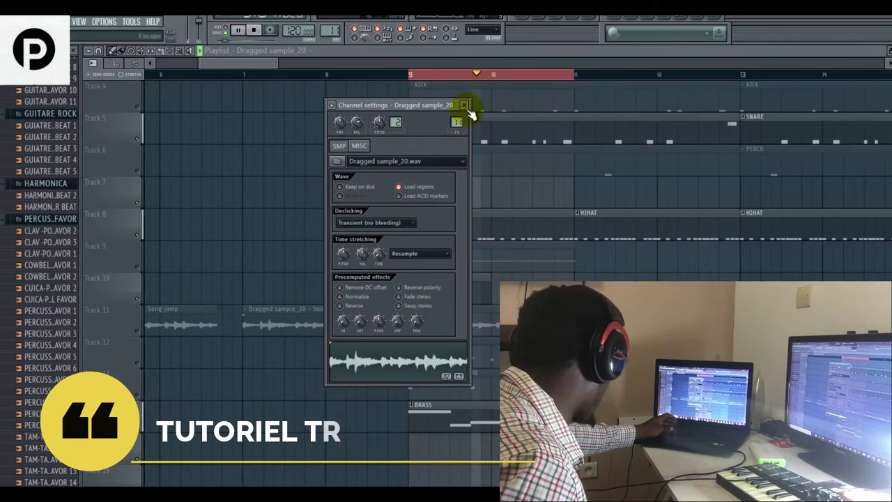
click(464, 106)
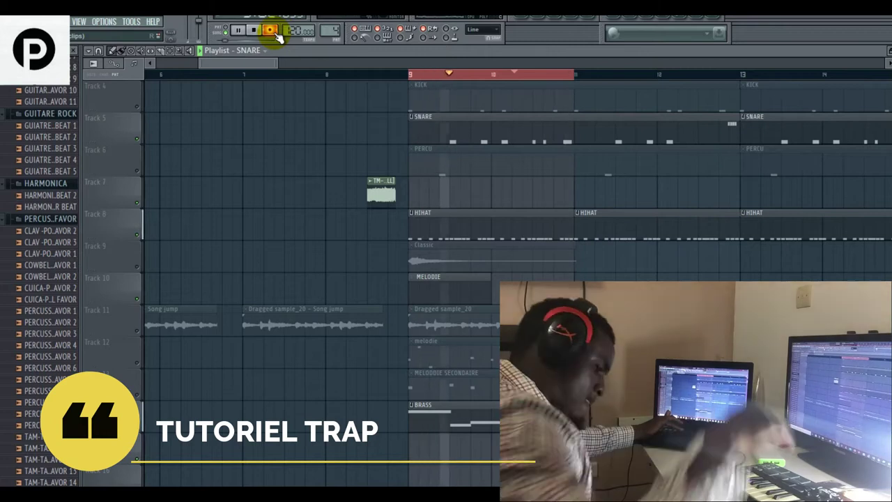
- Record a melody into the MELODIE pattern and show the reFX Nexus notes in the piano roll
click(421, 286)
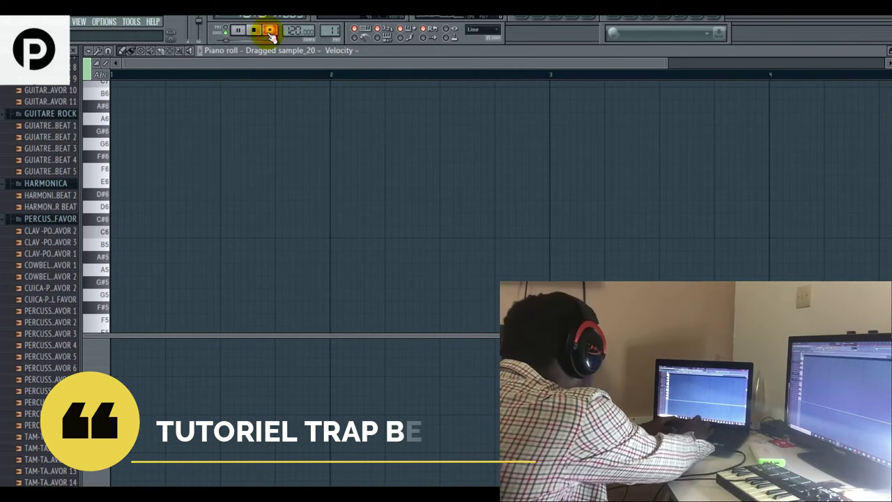
key(space)
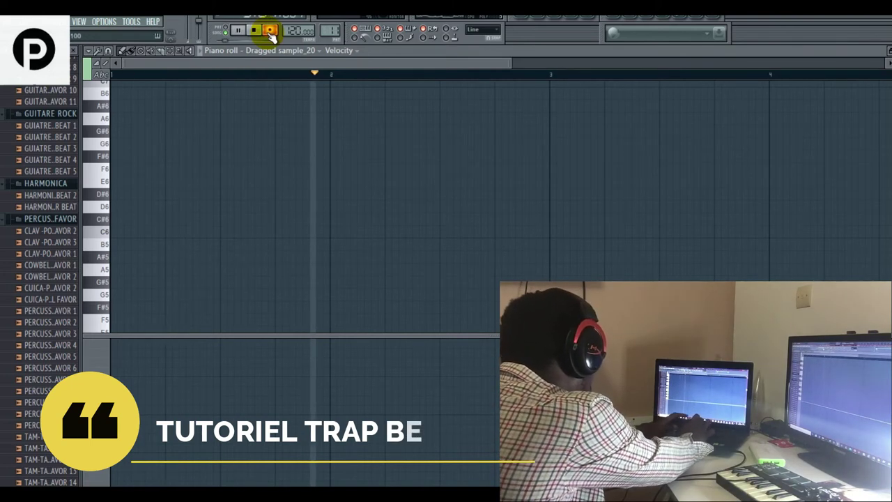
key(space)
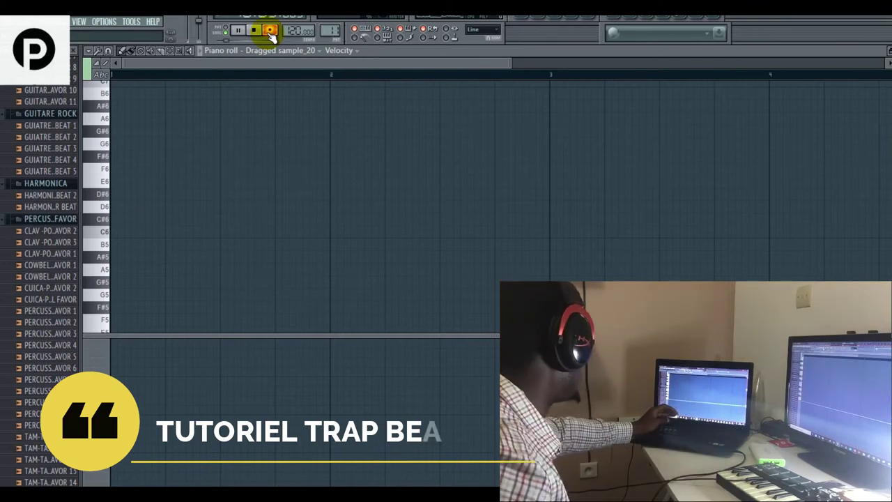
key(space)
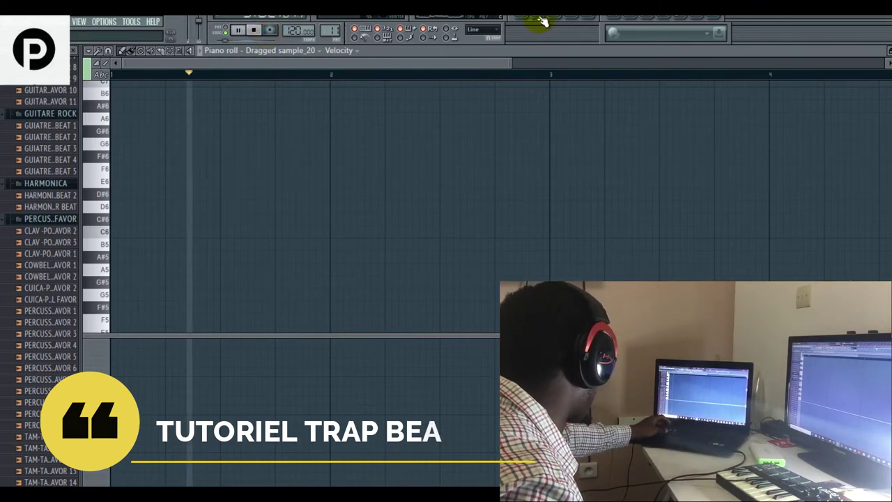
click(543, 22)
click(534, 116)
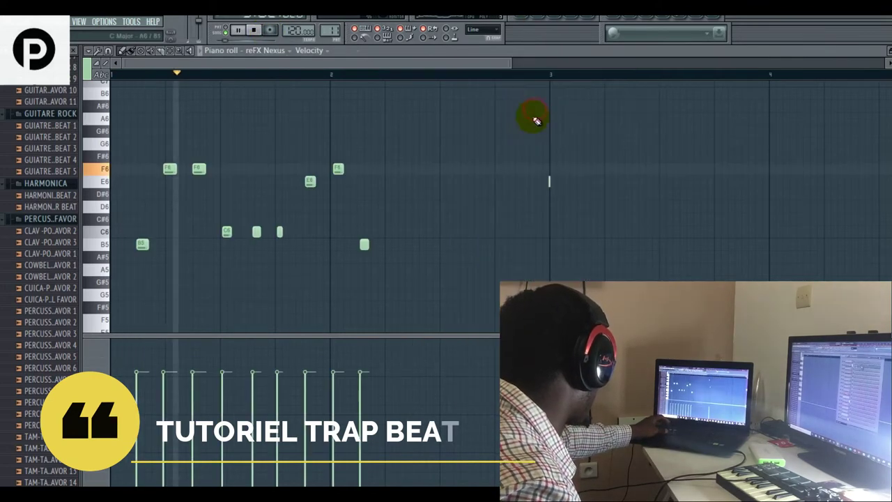
- Add an E6 note at the start of bar 1 and fine-tune the timing of the bar's F6 and C6 notes against playback
key(space)
key(space)
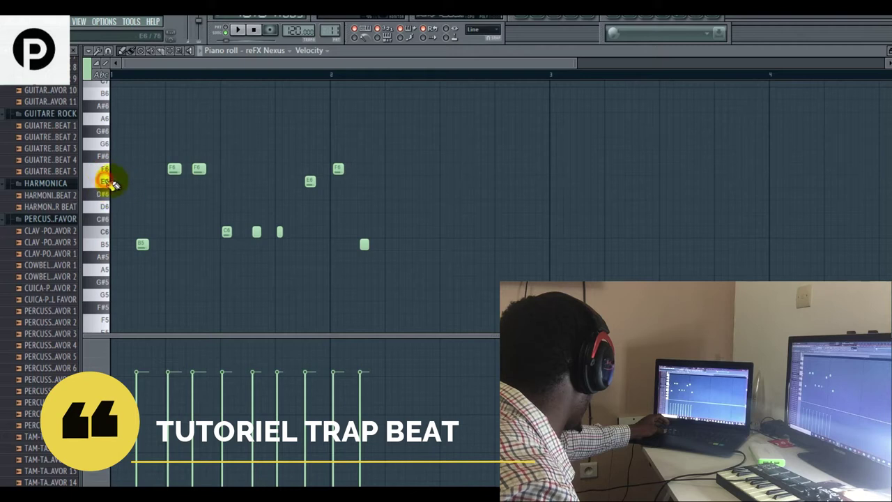
key(space)
key(space)
key(space)
key(space)
key(space)
drag(174, 170, 198, 169)
key(space)
right_click(195, 170)
key(space)
click(189, 169)
key(space)
key(space)
key(space)
key(space)
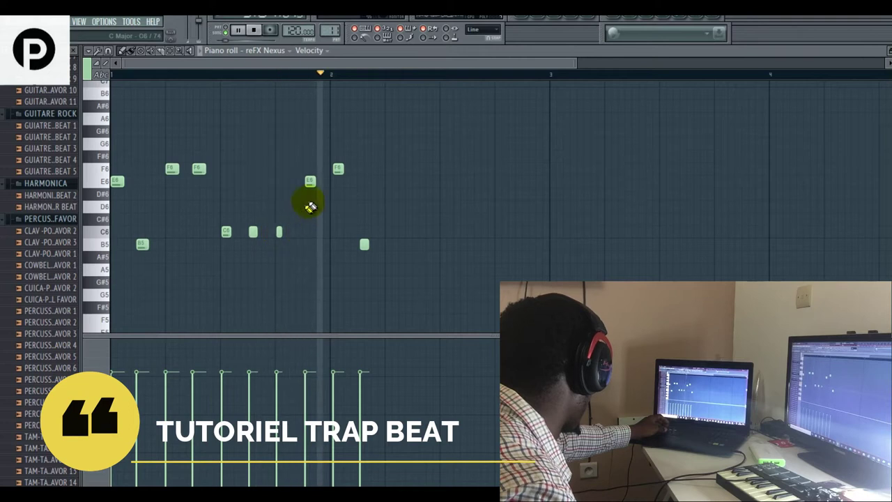
- Delete the F6 and B5 notes in bar 2 and duplicate the bar 1 melody so the copy starts at bar 2
right_click(338, 169)
right_click(364, 244)
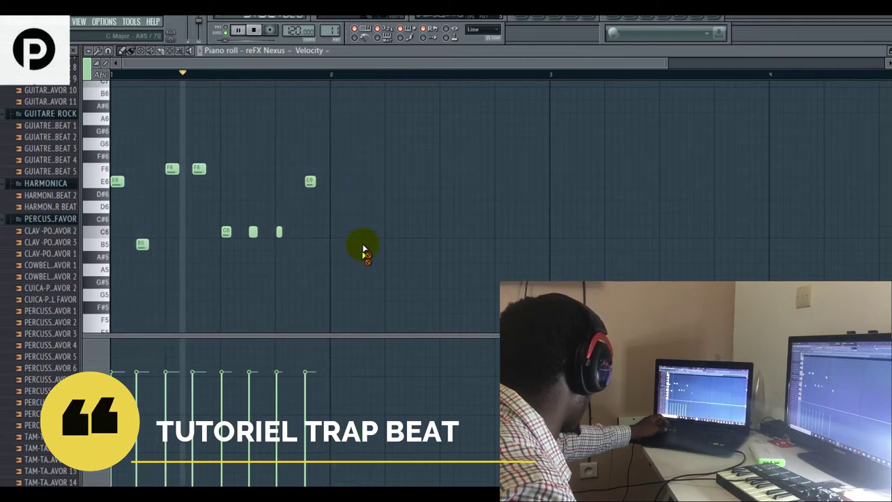
click(310, 179)
drag(336, 256, 109, 143)
key(ctrl+b)
key(p)
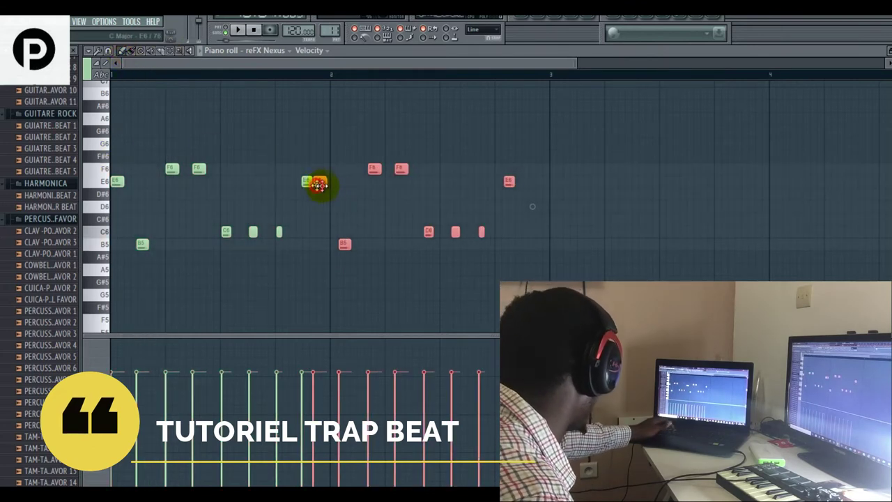
drag(317, 183, 335, 183)
key(space)
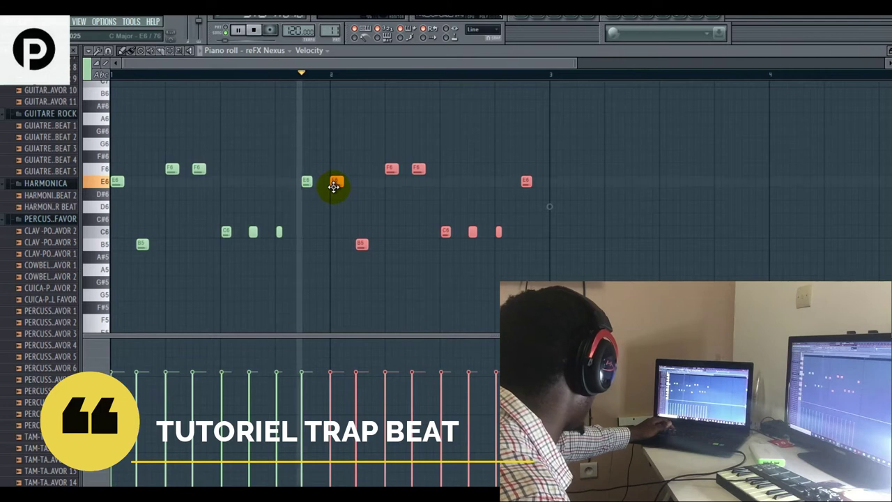
- Raise the middle C6 note of the bar 2 melody to G6 and play the result
right_click(390, 139)
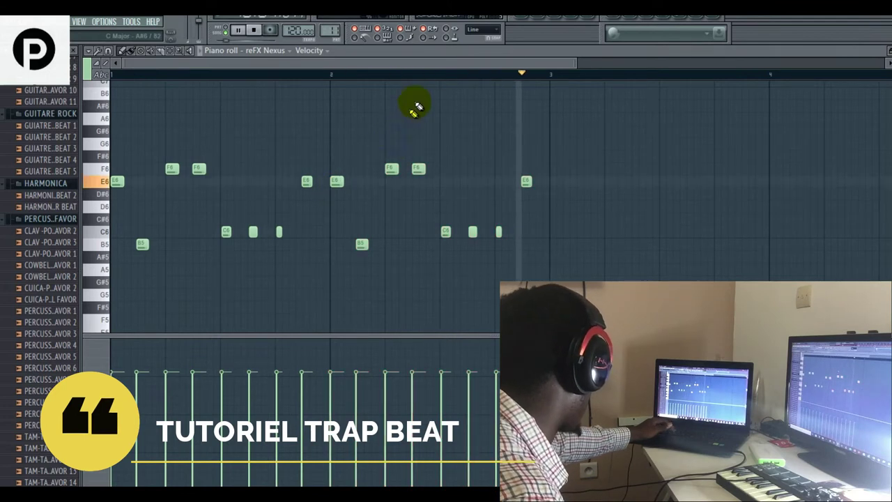
drag(471, 232, 468, 136)
key(space)
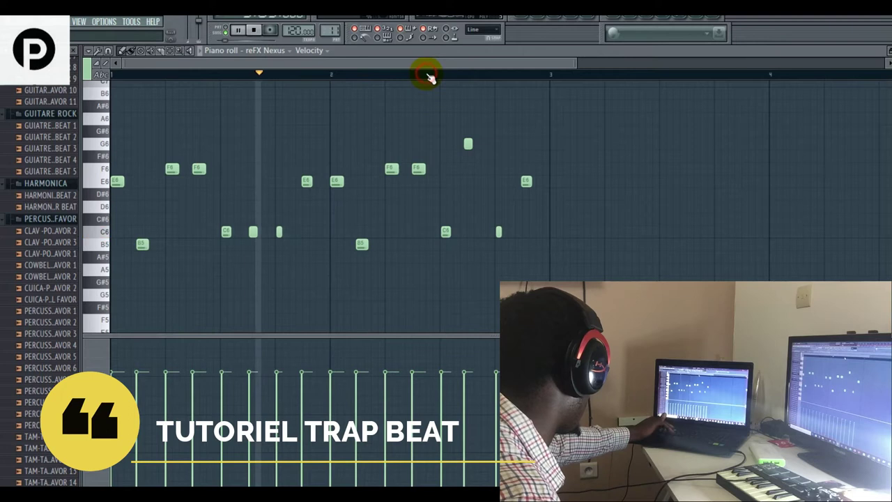
- Delete the stray MELODIE clip on Track 8 of the playlist that starts just before bar 9, and stop playback
click(523, 21)
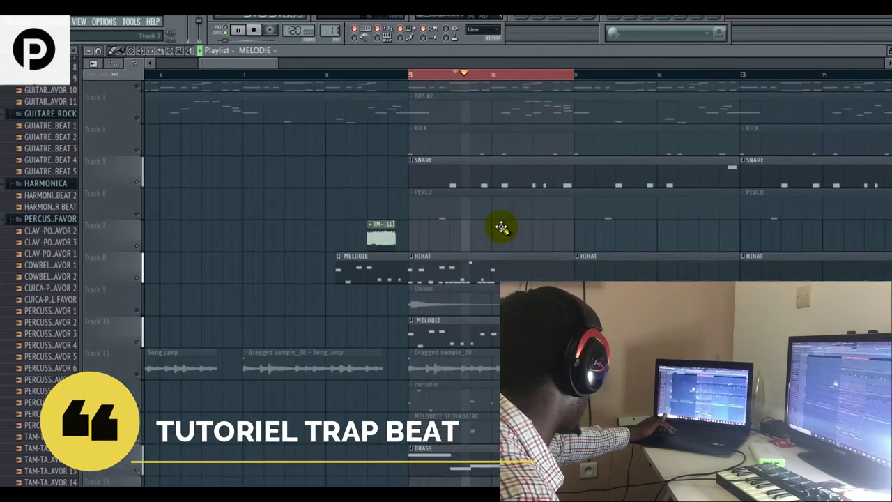
scroll(502, 227, up, 2)
scroll(502, 228, down, 2)
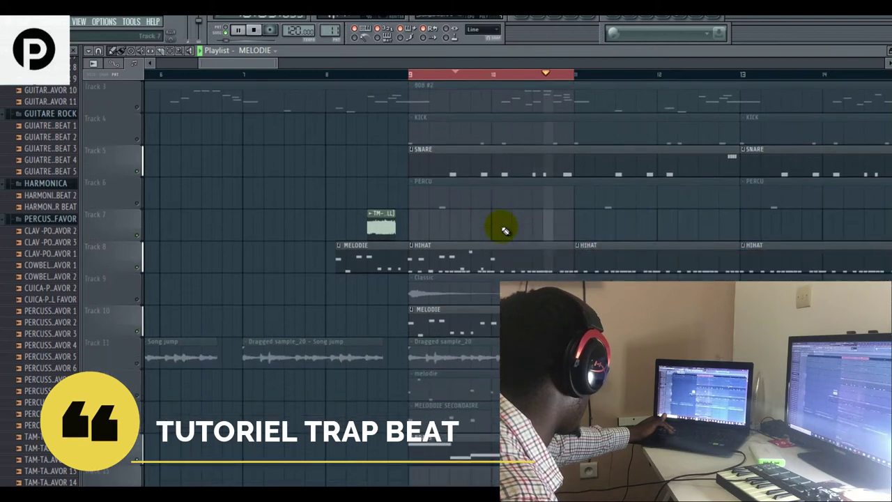
scroll(497, 225, up, 2)
scroll(489, 230, down, 1)
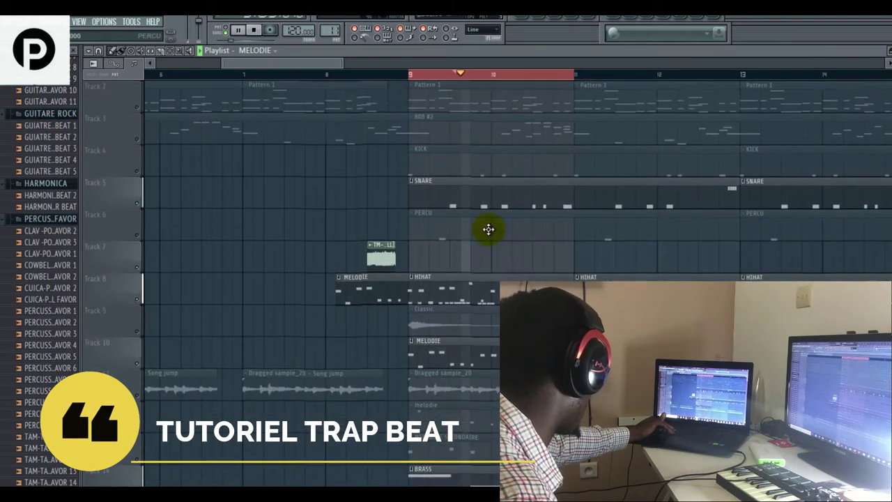
scroll(499, 251, down, 4)
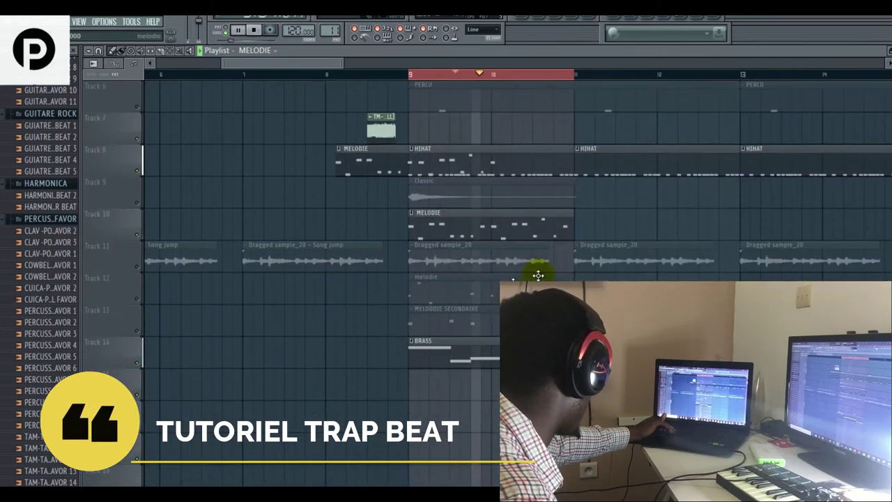
right_click(384, 162)
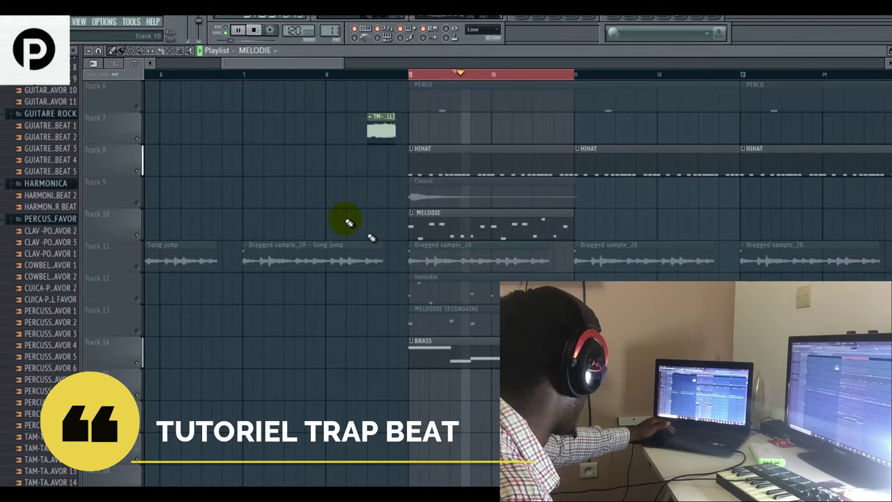
key(space)
scroll(348, 219, up, 3)
scroll(347, 213, up, 3)
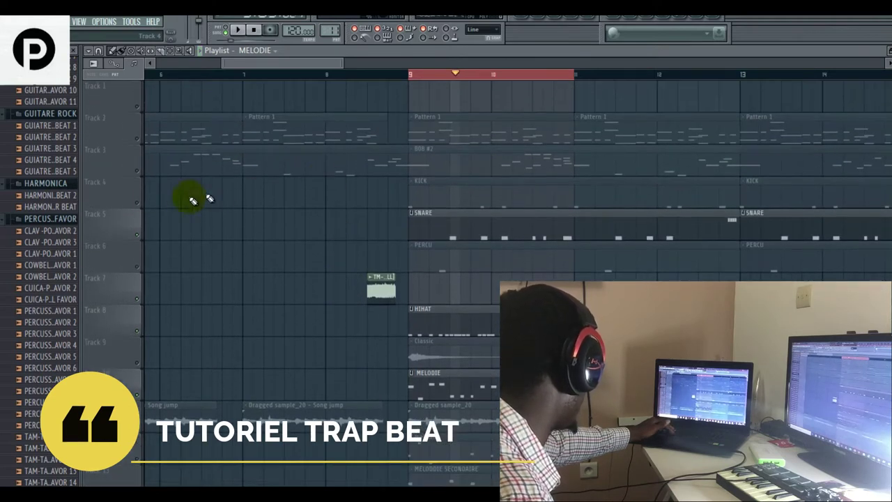
- Unmute Track 4 and open the KICK pattern's Kick 2 piano roll, auditioning its C5 hits against playback
click(137, 203)
click(454, 185)
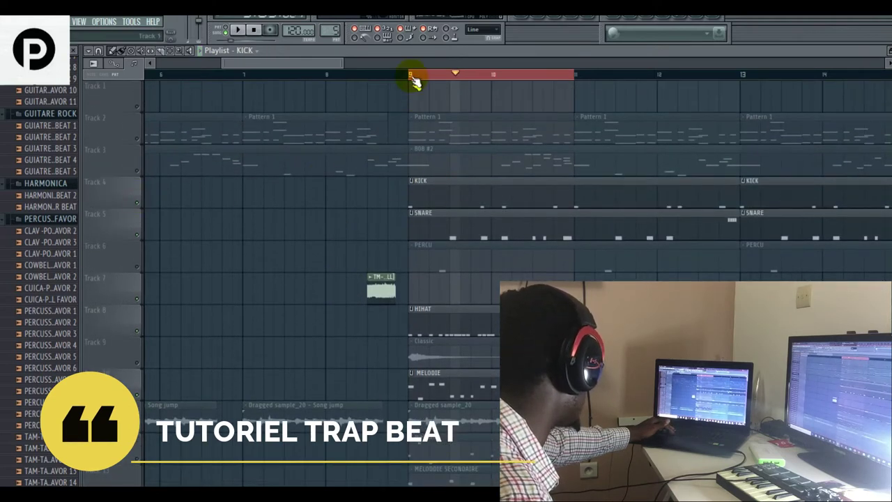
key(space)
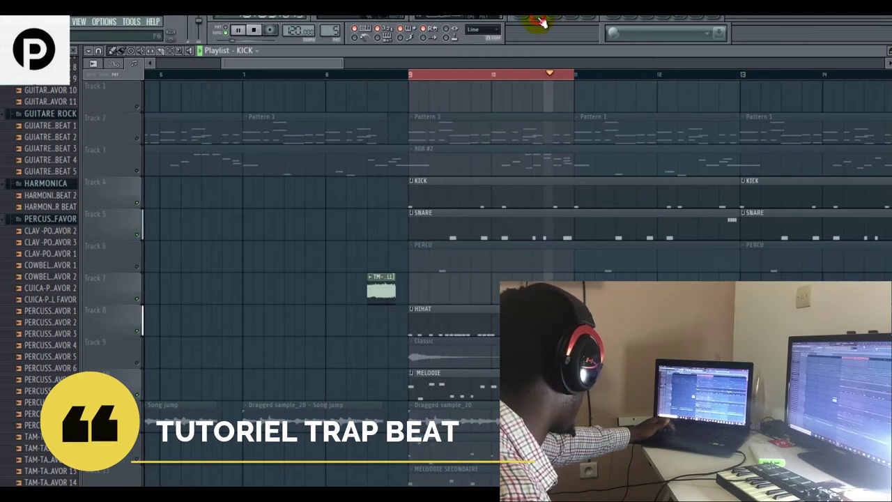
click(542, 21)
click(556, 199)
key(space)
click(110, 209)
key(space)
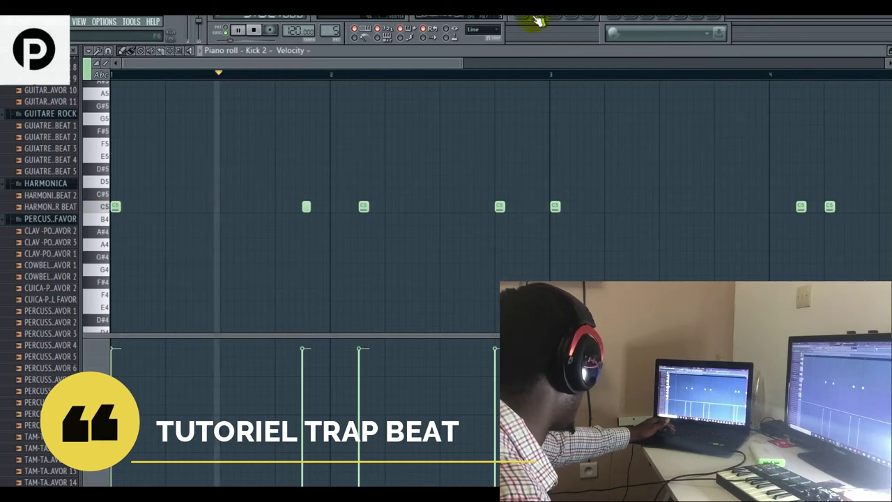
- Mute the BRASS clip's Track 14 in the playlist and play the looped section from bar 9
click(522, 24)
scroll(332, 338, down, 5)
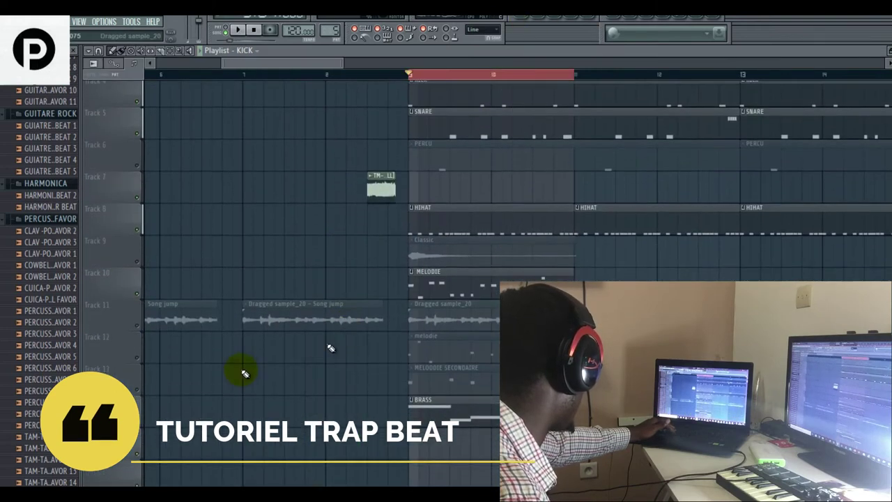
click(136, 362)
key(space)
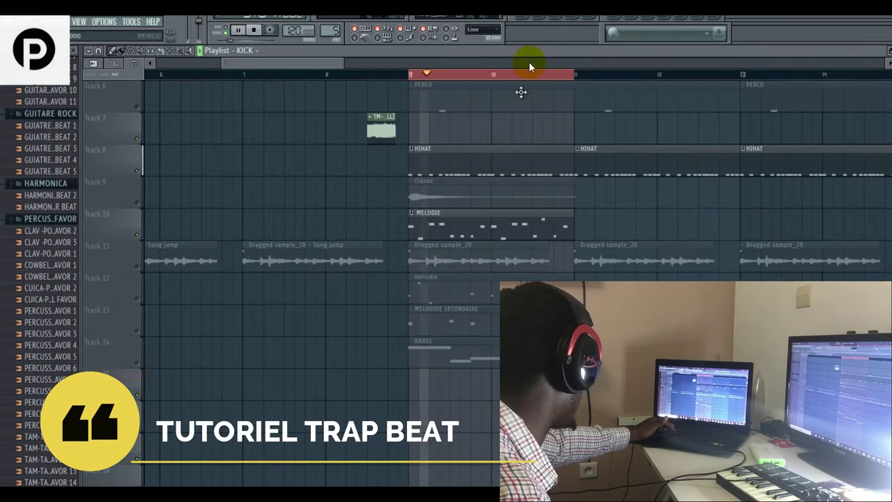
- Add two C5 kick notes within beat 2 of bar 1 in the Kick 2 piano roll and raise their velocities to match the other hits
click(559, 23)
click(99, 210)
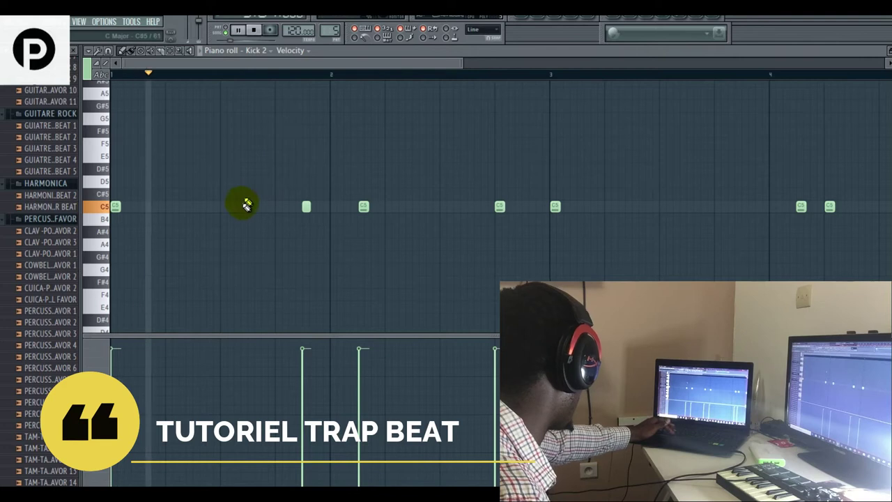
click(196, 207)
click(212, 206)
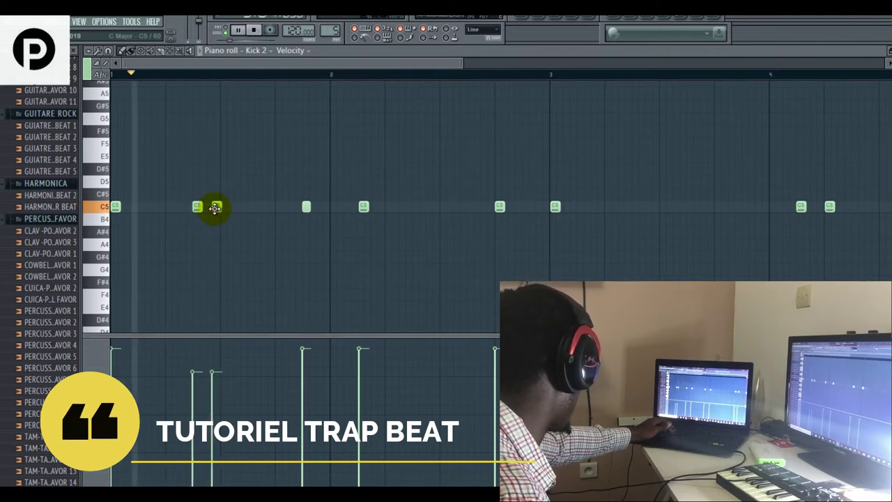
key(space)
drag(190, 346, 207, 348)
key(space)
key(space)
key(space)
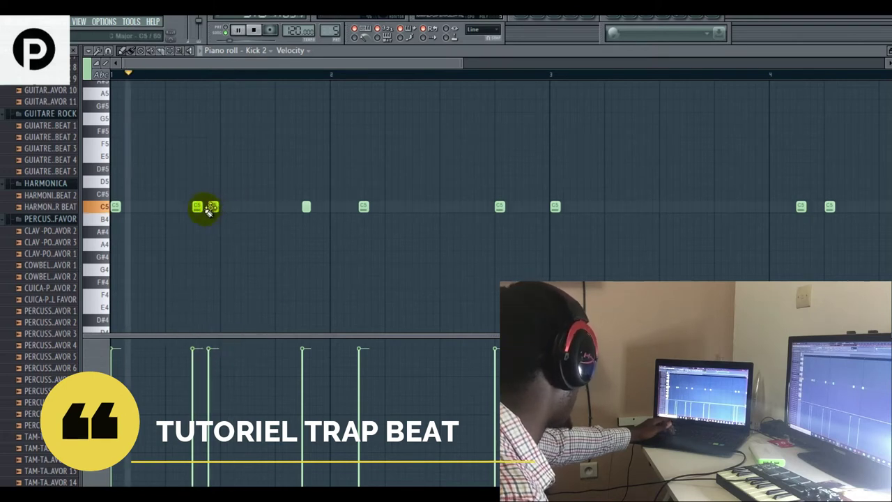
- Move the first added kick earlier to late beat 1 and the second to the middle of beat 2, checking against playback
drag(199, 206, 155, 206)
click(212, 210)
drag(212, 211, 190, 203)
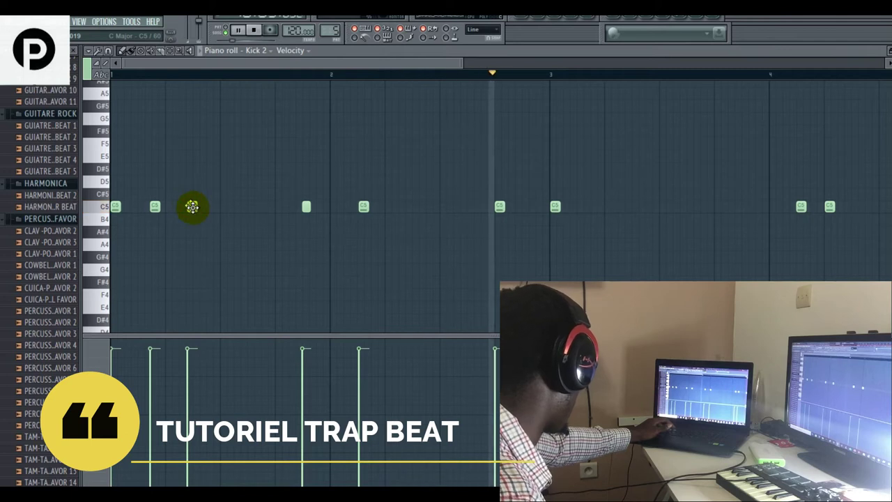
key(space)
key(space)
mouse_move(154, 204)
mouse_down()
mouse_move(147, 204)
mouse_move(197, 207)
mouse_move(154, 206)
mouse_up()
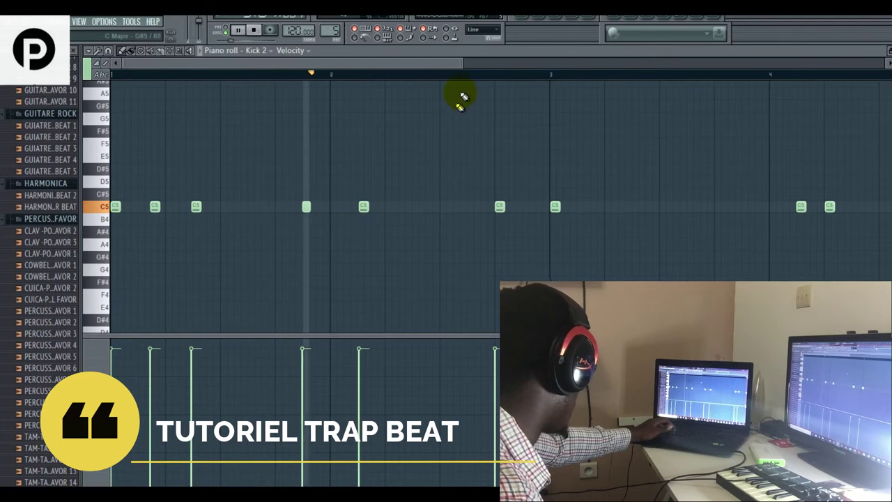
drag(461, 65, 458, 66)
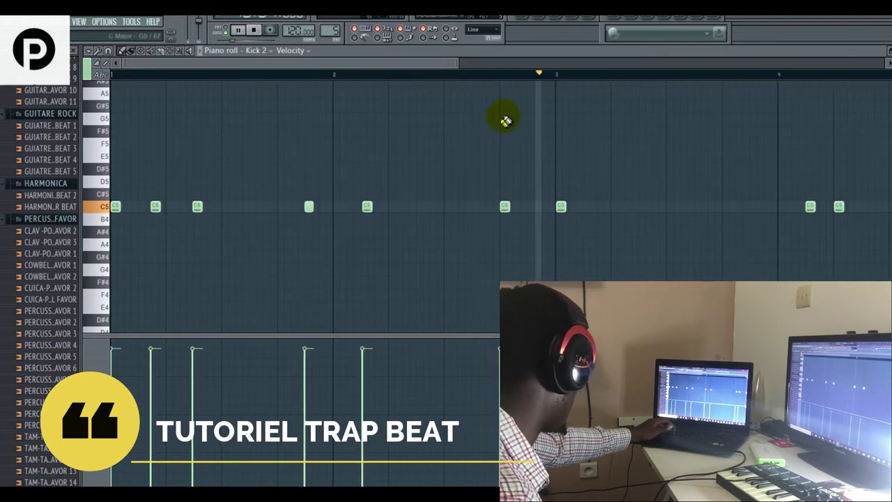
- Re-place the two added C5 kicks slightly later, one near the end of beat 1 and one midway through beat 2
click(197, 207)
drag(153, 207, 194, 205)
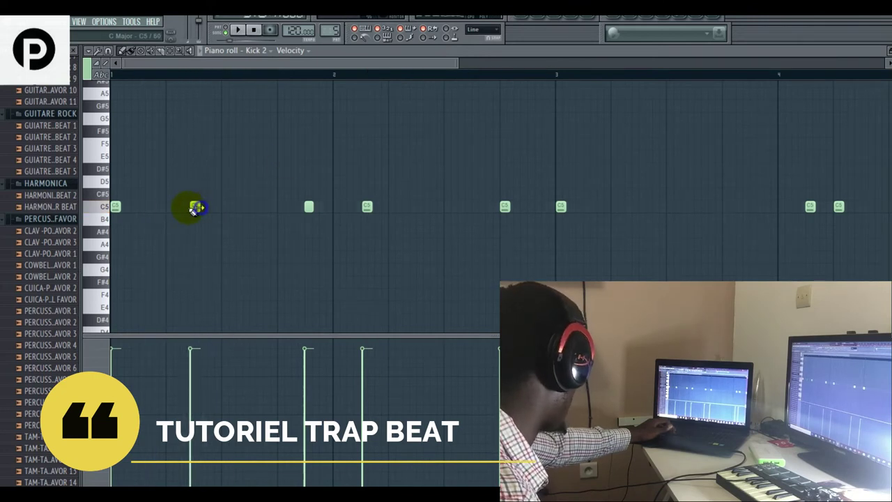
right_click(194, 206)
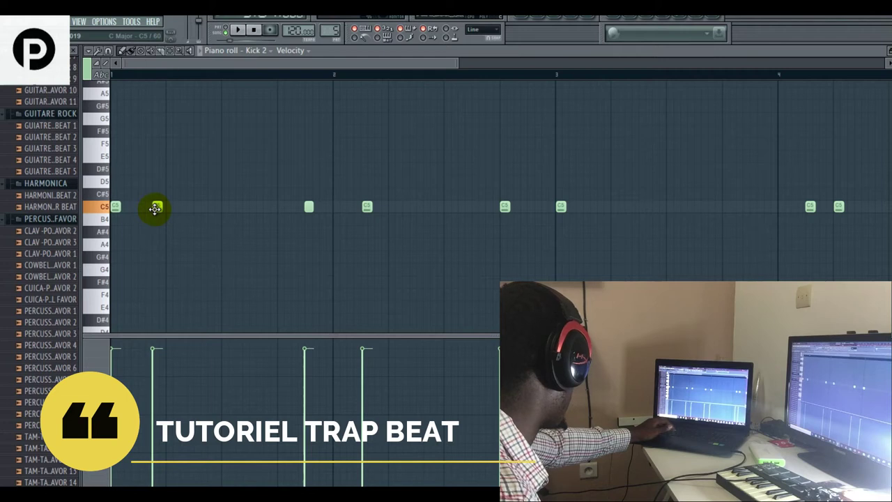
click(200, 205)
drag(202, 207, 199, 208)
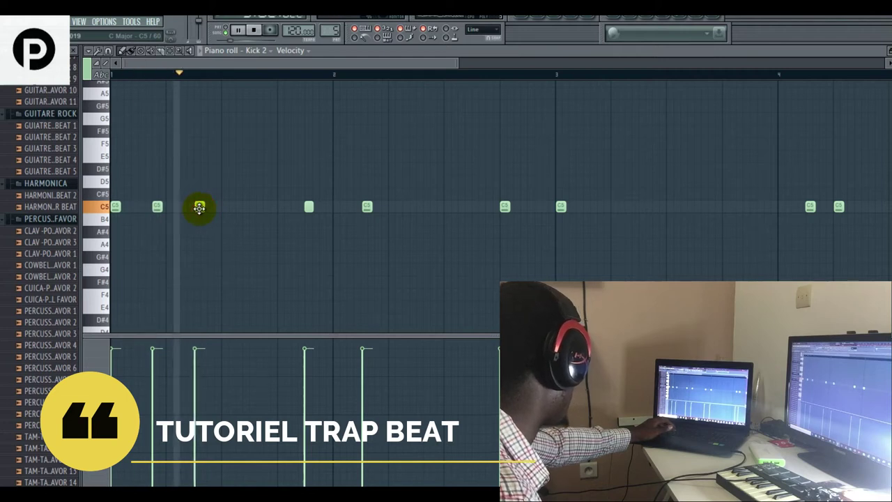
- Unmute Tracks 12, 13, 6 and 14 one by one in the playlist while the looped section plays
click(533, 25)
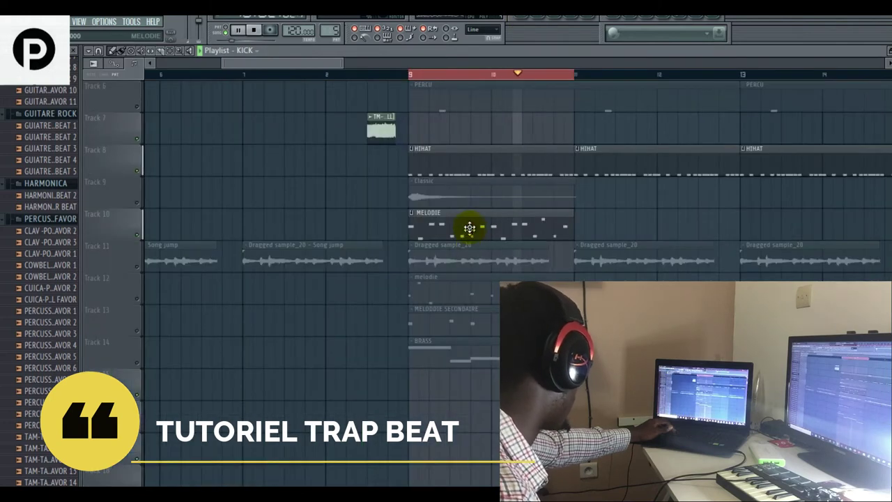
click(139, 303)
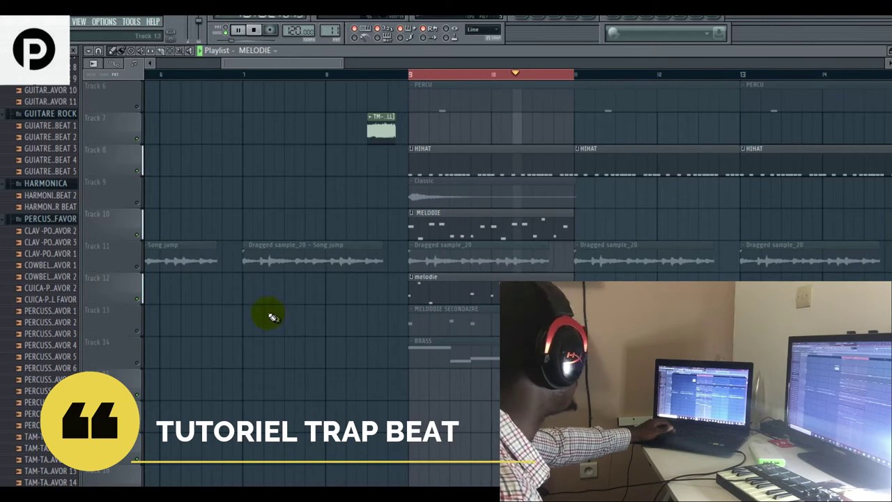
click(141, 335)
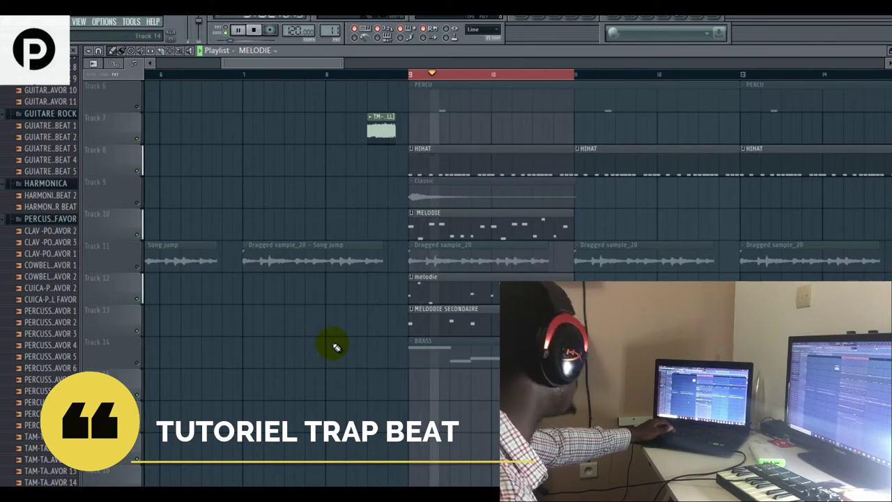
click(138, 108)
click(138, 362)
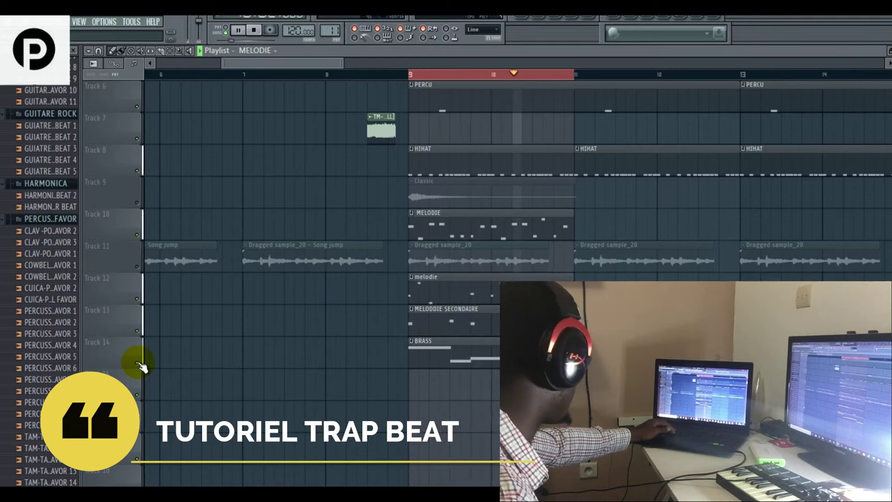
- Unmute Track 3 and open the 808 #2 pattern in the 808 Saturé 3 piano roll, playing it with the beat
scroll(189, 358, up, 5)
key(space)
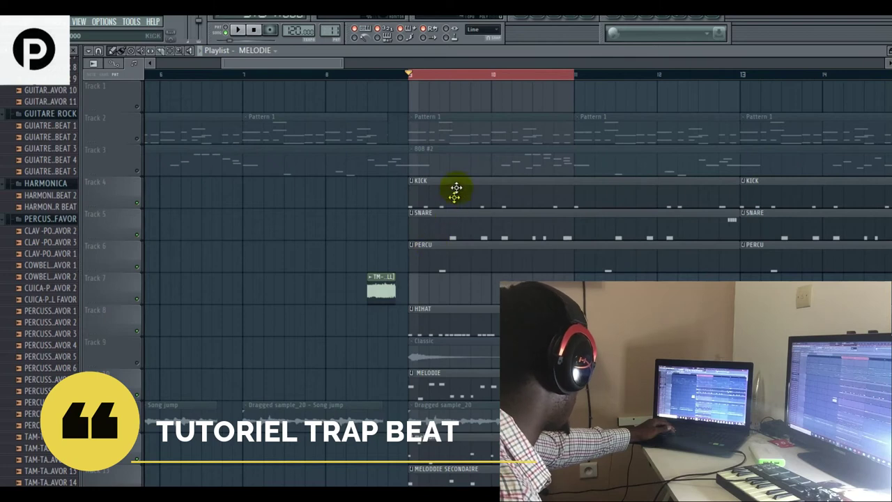
click(138, 171)
key(space)
click(520, 148)
key(space)
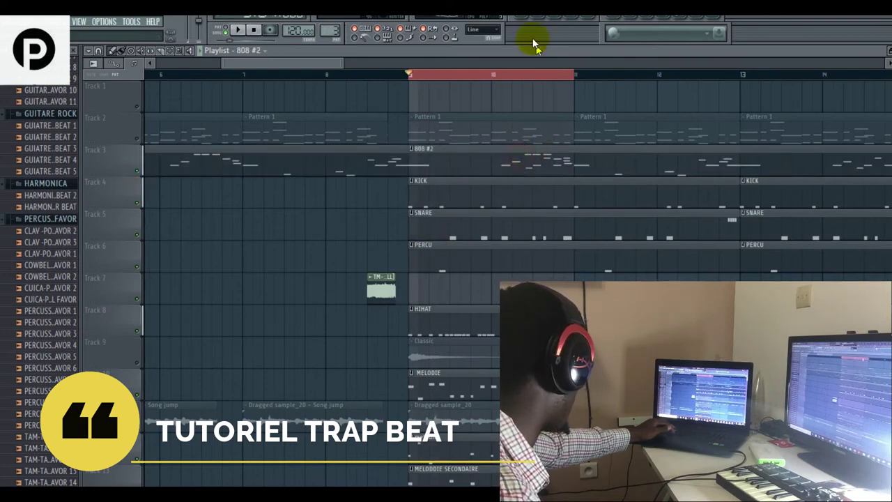
click(546, 18)
key(space)
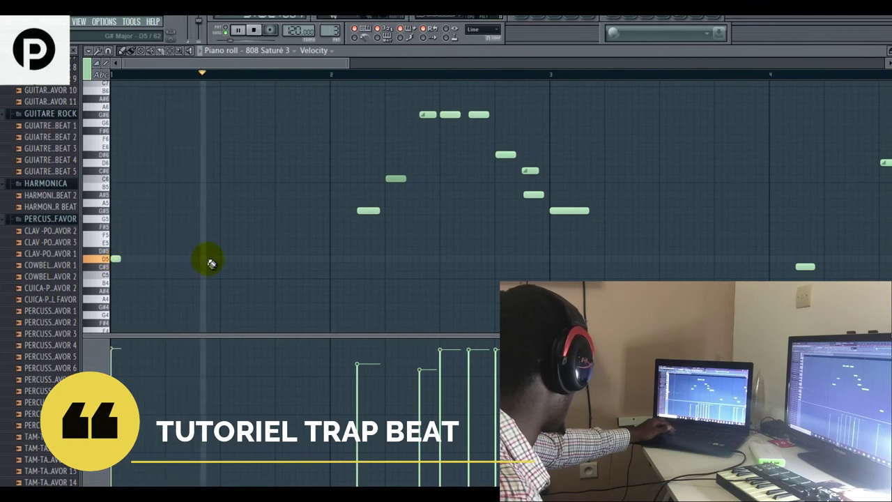
- Add slide notes at E6, G5 and G#5 around the middle of bar 1 in the 808 piano roll
key(space)
click(452, 113)
click(192, 146)
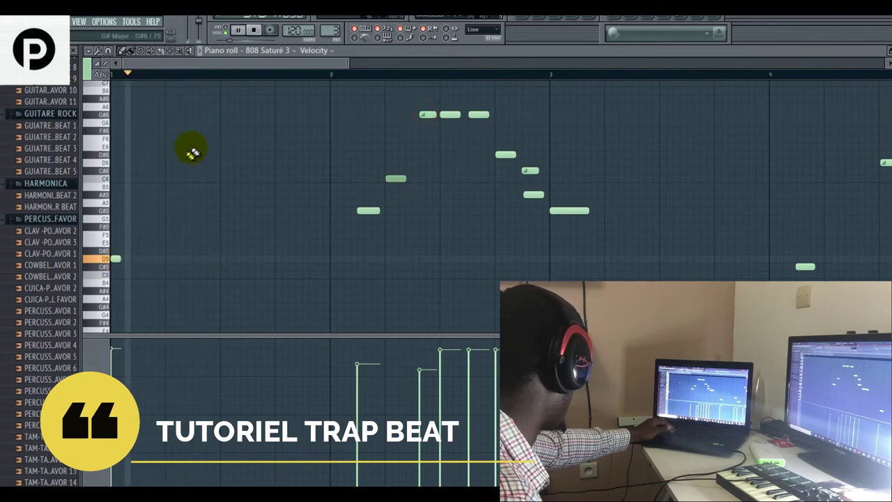
click(229, 219)
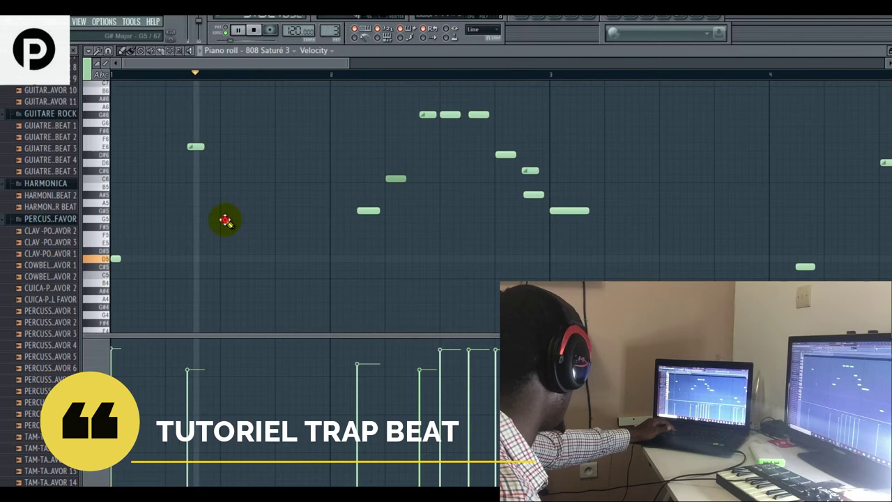
key(space)
click(245, 210)
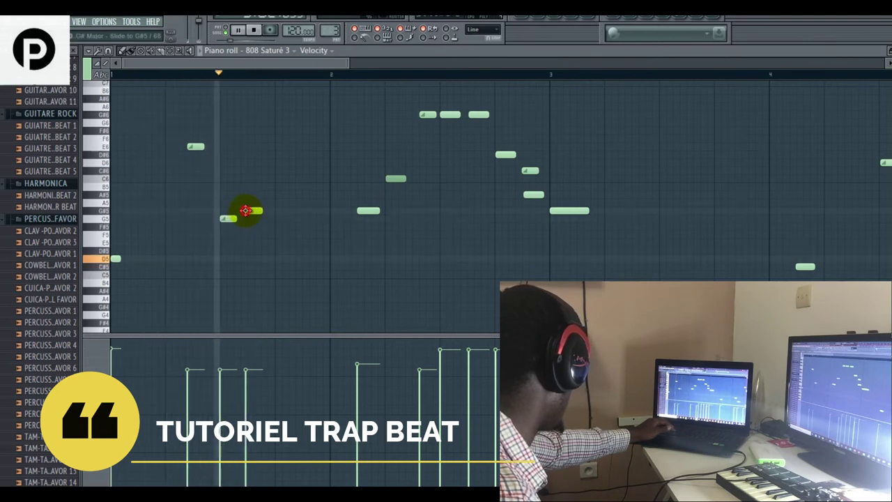
- Replace the G5 and G#5 slide notes with one regular B5 note on beat 3 of bar 1
key(space)
click(370, 212)
key(space)
key(space)
right_click(232, 220)
click(222, 217)
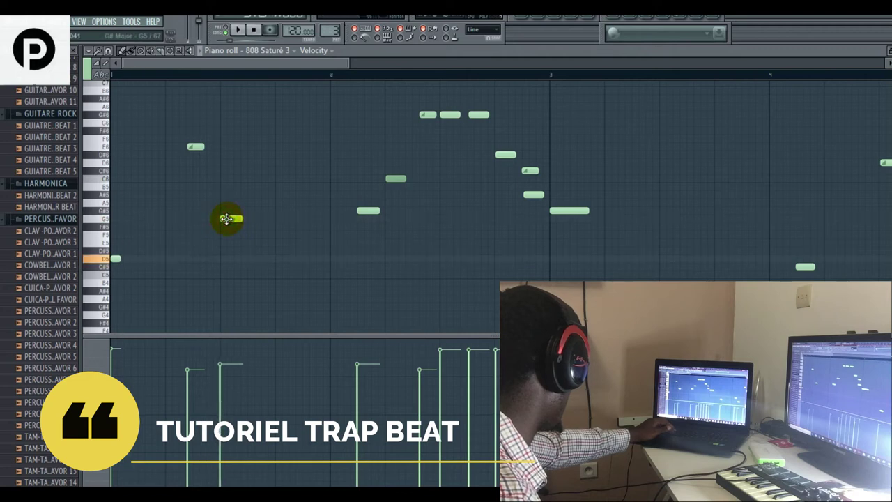
click(223, 187)
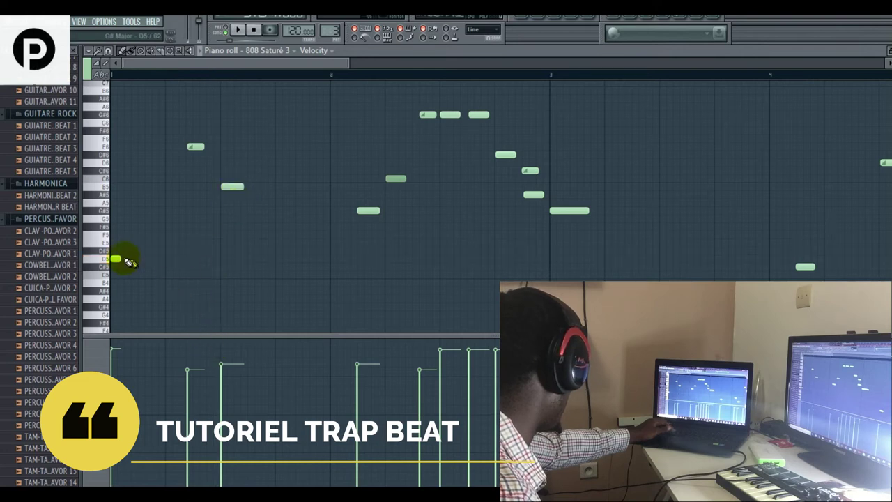
- Add a regular G5 note just after the B5 note and a D5 slide note beneath it in bar 1
key(space)
click(252, 219)
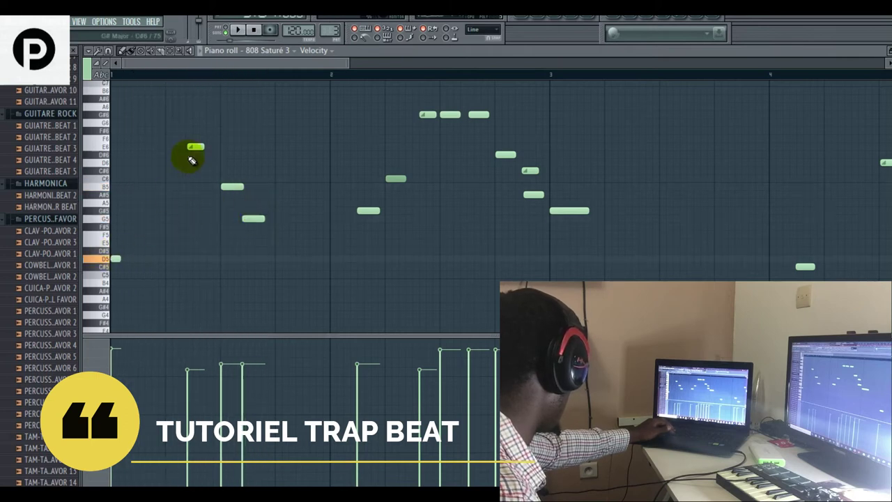
click(245, 258)
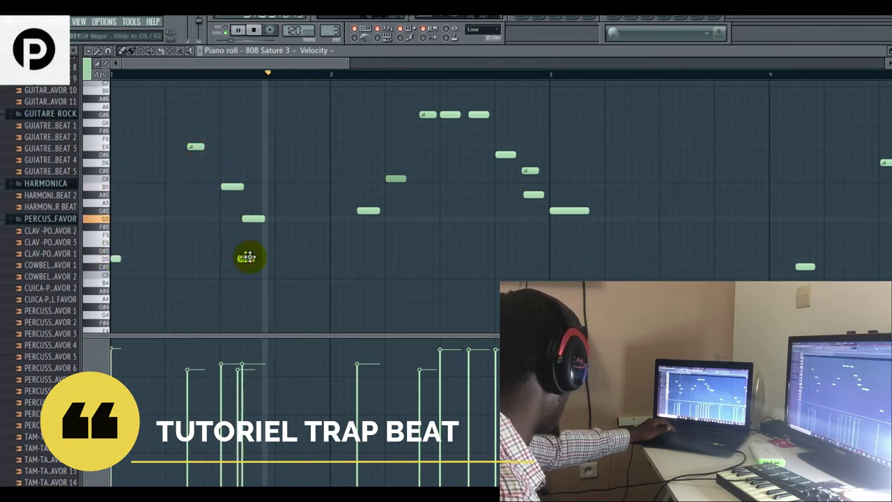
key(space)
- Shorten the bar 1 B5 note and delete the G5 note, nudging the D5 slide note slightly later
drag(254, 220, 257, 220)
key(space)
key(space)
click(242, 257)
drag(237, 258, 245, 258)
drag(252, 219, 262, 219)
click(235, 187)
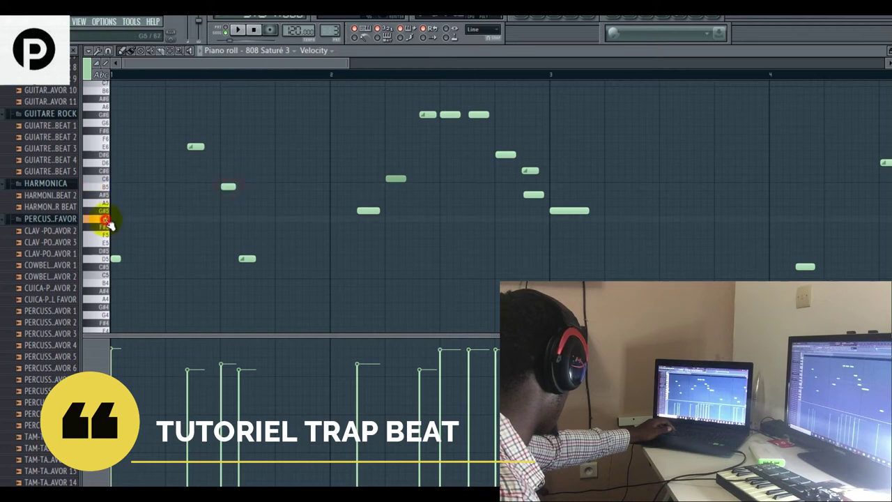
- Try two short G5 notes followed by a C5 note in the second half of bar 1
click(249, 218)
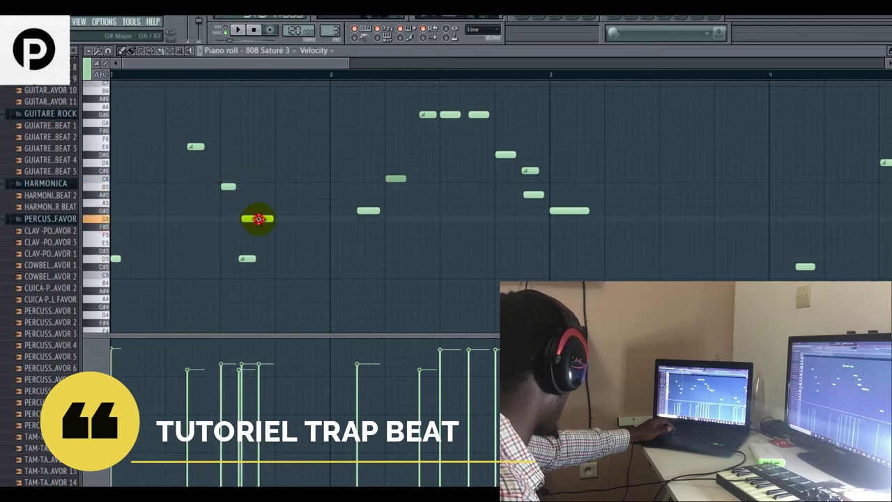
click(263, 218)
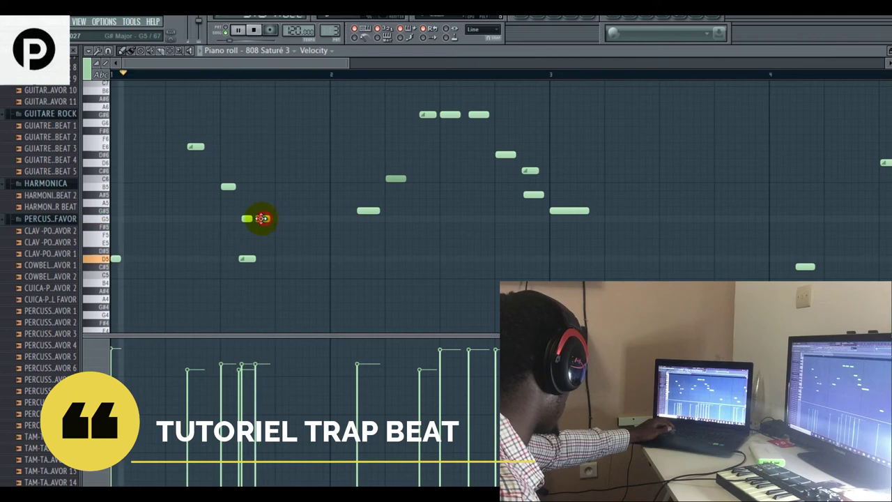
click(280, 241)
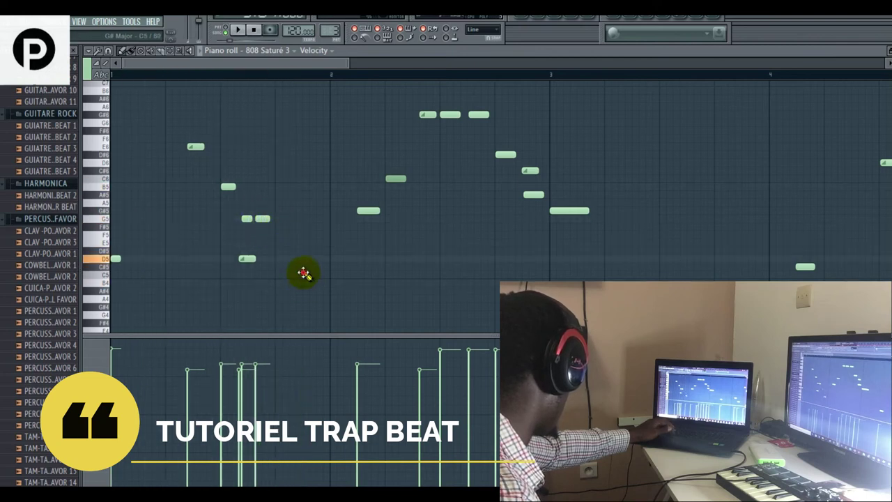
drag(303, 283, 284, 286)
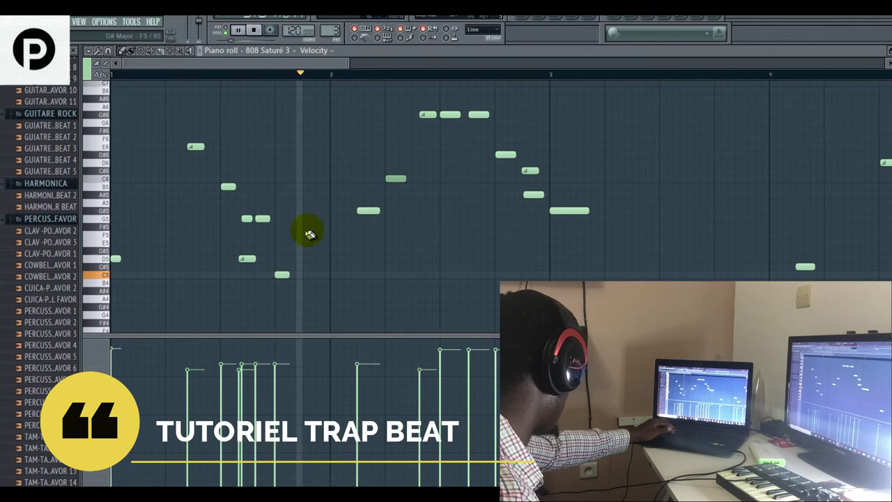
- Delete the two short G5 notes in bar 1 and lower the C5 note to B4
drag(348, 66, 305, 64)
right_click(281, 219)
right_click(299, 219)
mouse_move(322, 275)
mouse_down()
mouse_move(323, 283)
mouse_move(283, 260)
mouse_move(314, 274)
mouse_up()
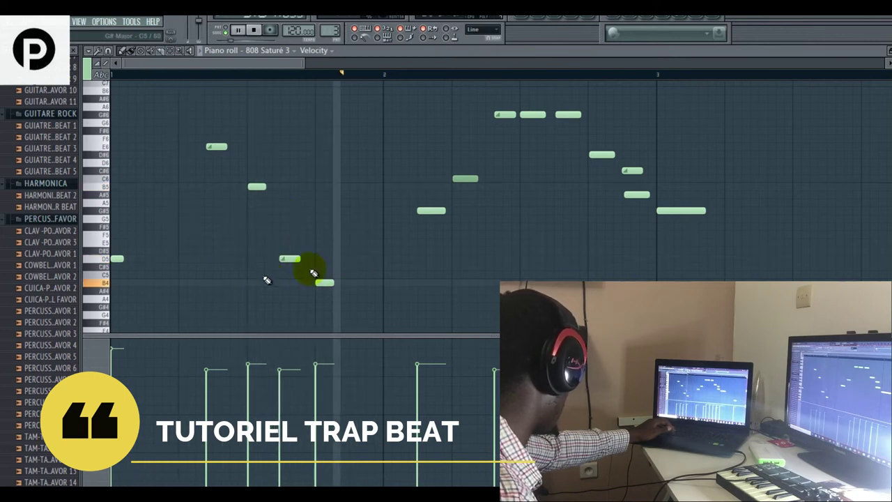
- Audition the low B4 note at the end of bar 1 and delete it
key(space)
drag(316, 307, 314, 307)
key(space)
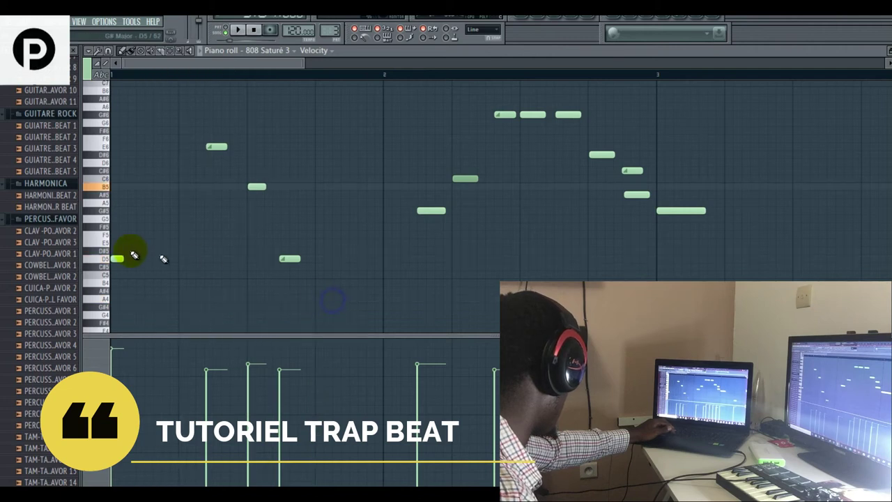
- Try a short G6 note in the second half of bar 1 and delete it
click(316, 291)
drag(316, 291, 345, 159)
right_click(348, 300)
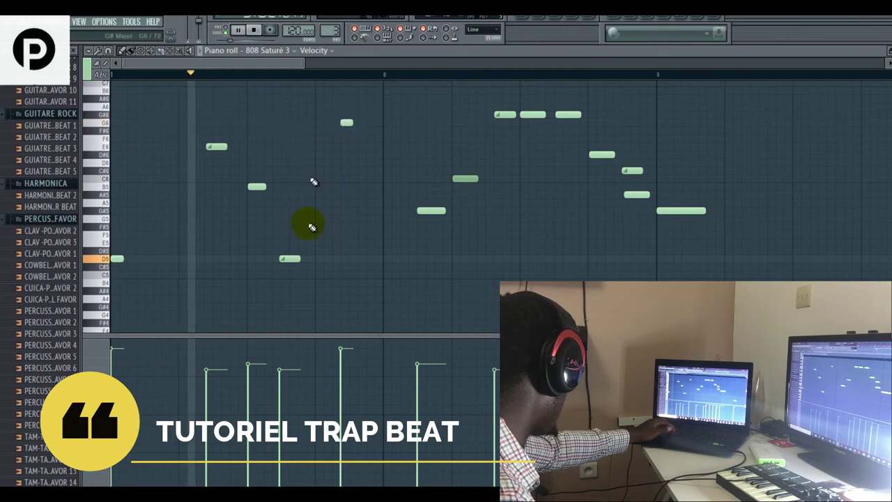
right_click(348, 124)
- Delete the D5 slide note and the B5 note in the second half of bar 1, and play the pattern
right_click(286, 260)
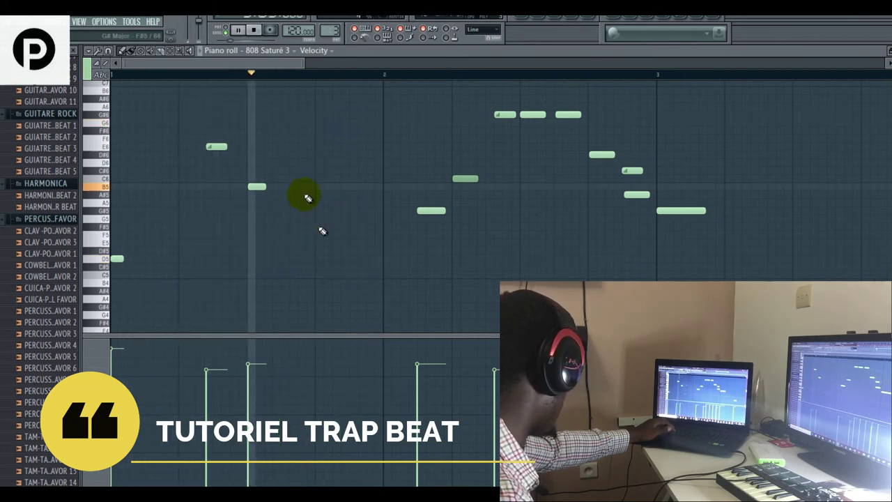
drag(255, 187, 319, 176)
right_click(322, 178)
key(space)
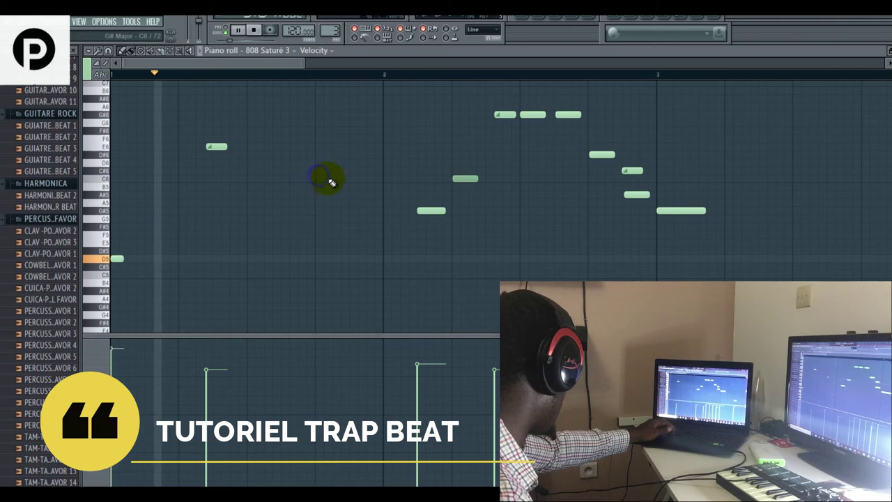
- Try a short C6 note in the middle of bar 1, delete it, and audition a high pitch against the playback
key(space)
click(271, 178)
right_click(272, 179)
key(space)
click(102, 117)
key(space)
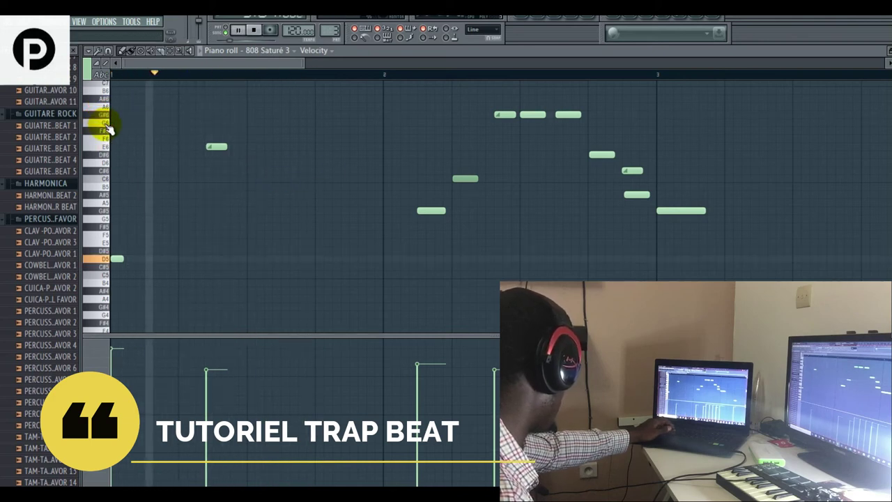
- Add an A6 slide note on beat 2 of bar 1, just before the E6 slide note, and audition it
click(180, 106)
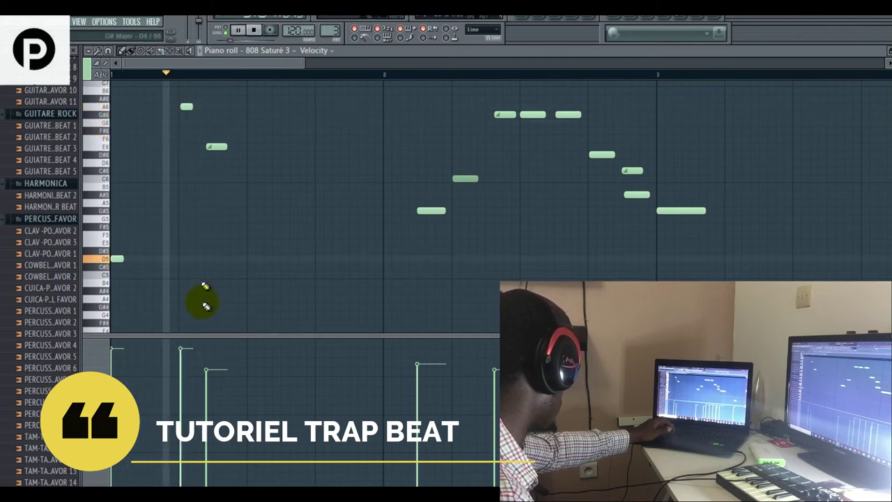
key(space)
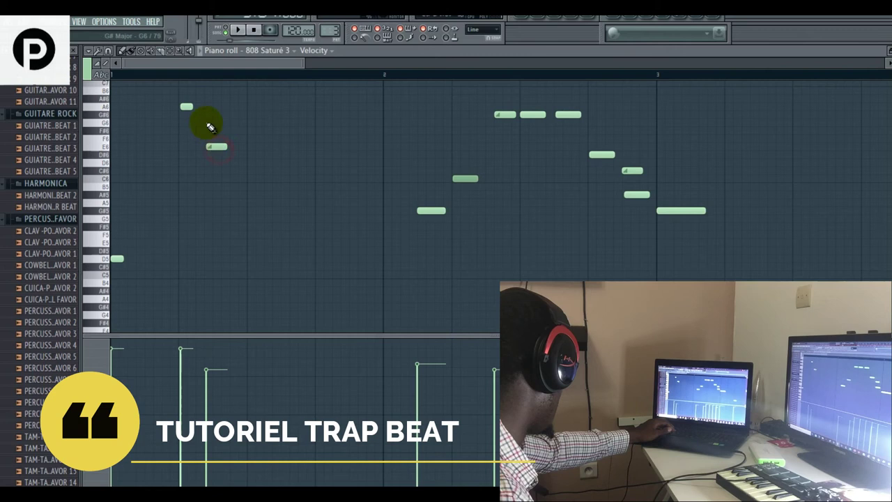
drag(190, 107, 184, 106)
key(space)
key(space)
key(space)
click(108, 260)
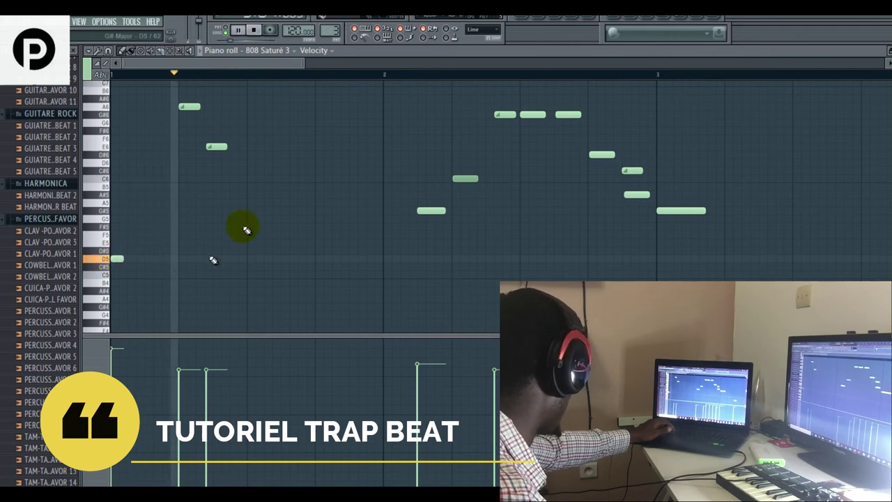
key(space)
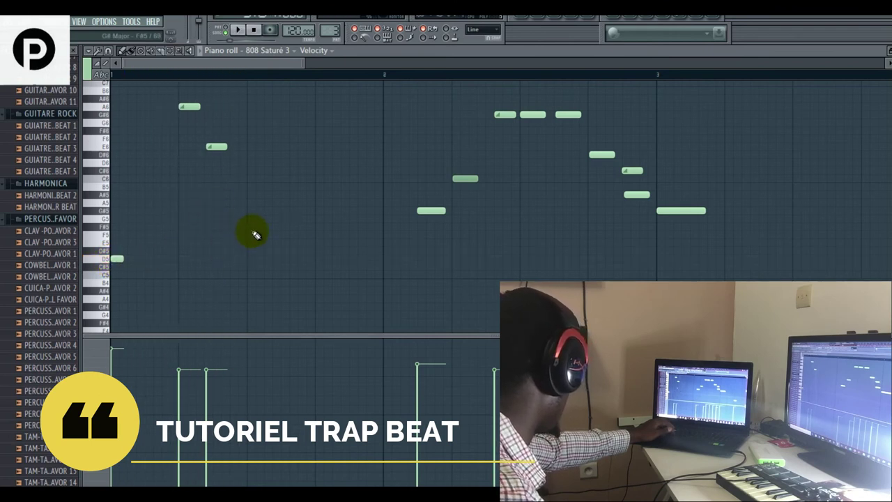
- Try a D#5 slide note and a plain D5 note just after beat 4 of bar 1, deleting each
click(331, 251)
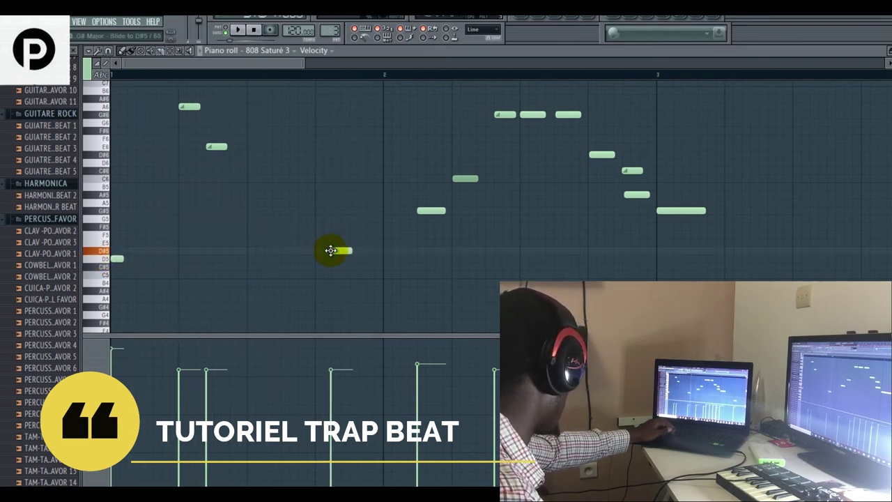
right_click(341, 230)
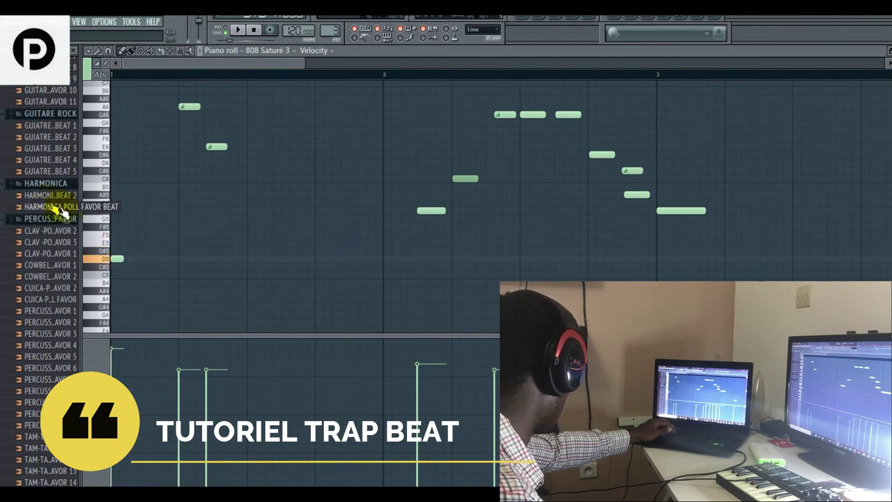
click(348, 259)
key(space)
right_click(348, 260)
key(space)
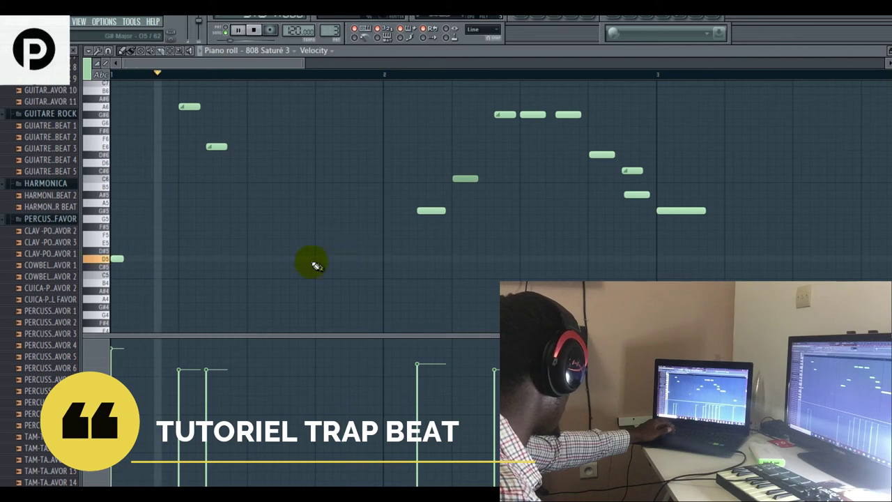
- Place a short D5 note on beat 4 of bar 1, fine-tuning its timing against the playback
click(316, 260)
key(space)
key(space)
click(121, 262)
right_click(121, 269)
key(space)
key(space)
click(313, 260)
key(space)
drag(314, 260, 318, 260)
key(space)
key(space)
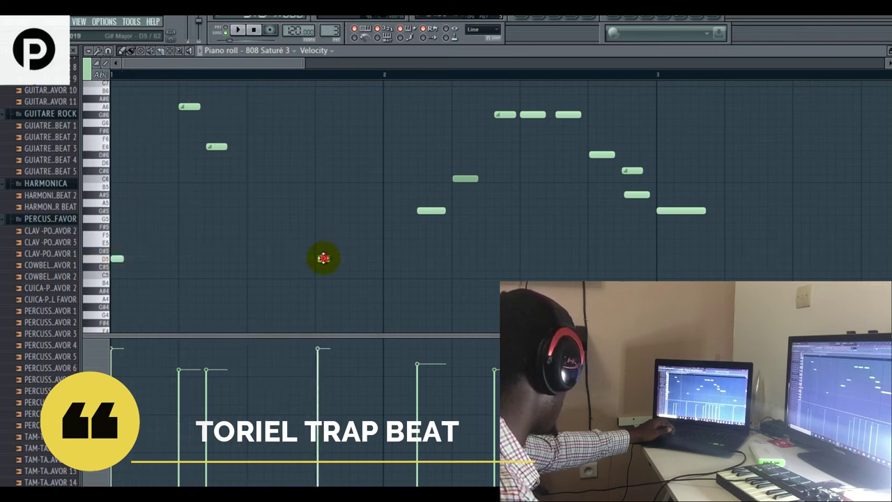
- Add a short A5 note halfway through beat 3 of bar 1, ahead of the D5 note
key(space)
key(space)
key(space)
click(296, 157)
drag(297, 156, 289, 204)
- Add an F5 slide note between the short A5 and D5 notes in bar 1, matching the E6 slide note's type
click(215, 148)
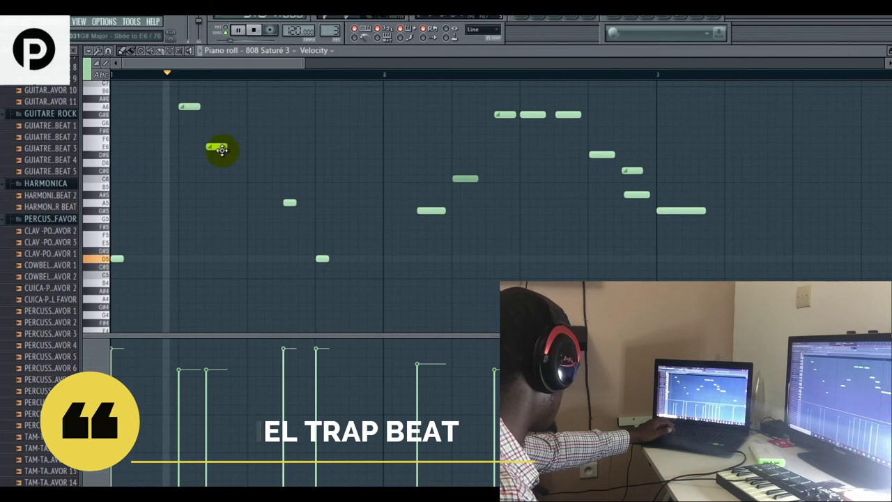
click(307, 226)
drag(308, 226, 305, 286)
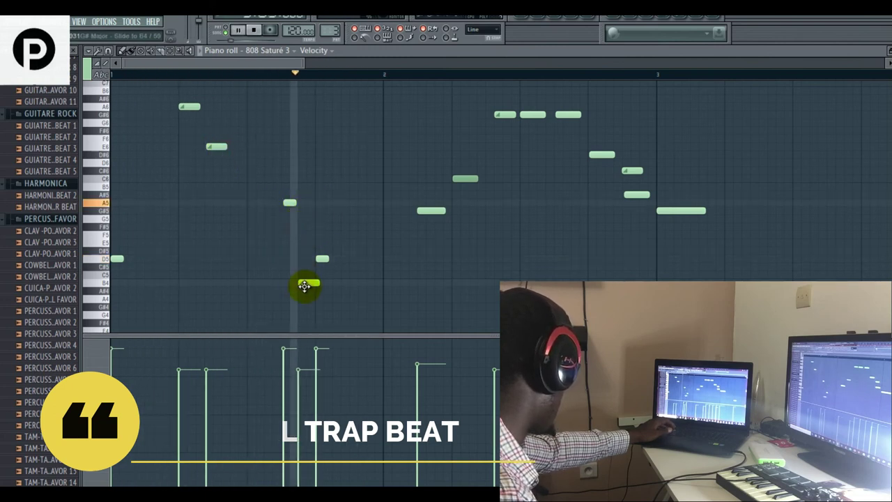
drag(303, 235, 306, 232)
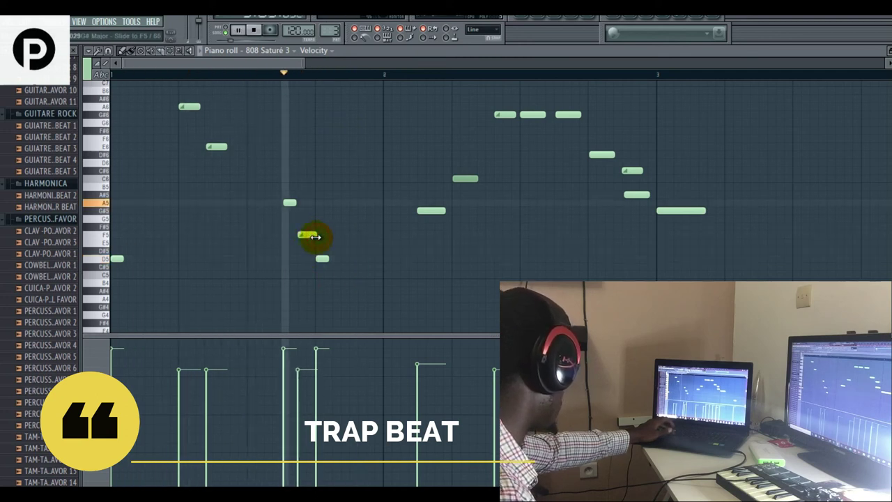
key(space)
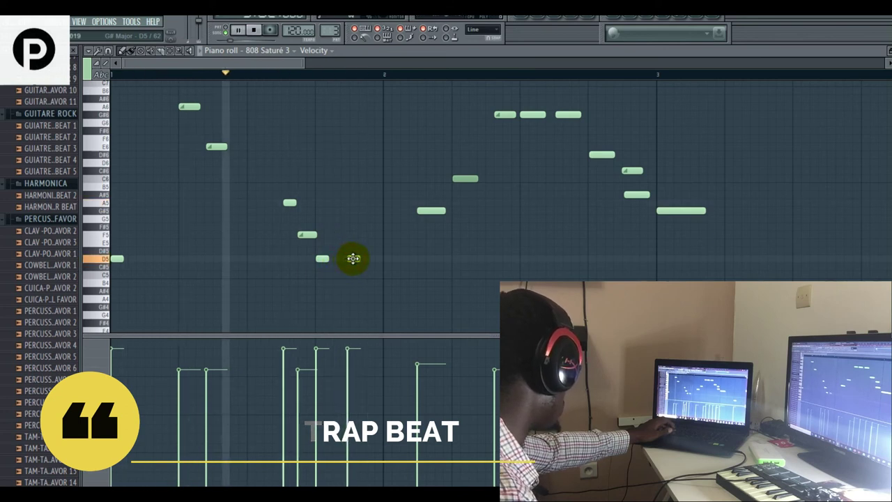
- Try an extra D5 note near the end of bar 1 and an E6 slide note in bar 2, deleting both
right_click(356, 259)
click(344, 282)
drag(346, 282, 308, 235)
drag(321, 263, 319, 258)
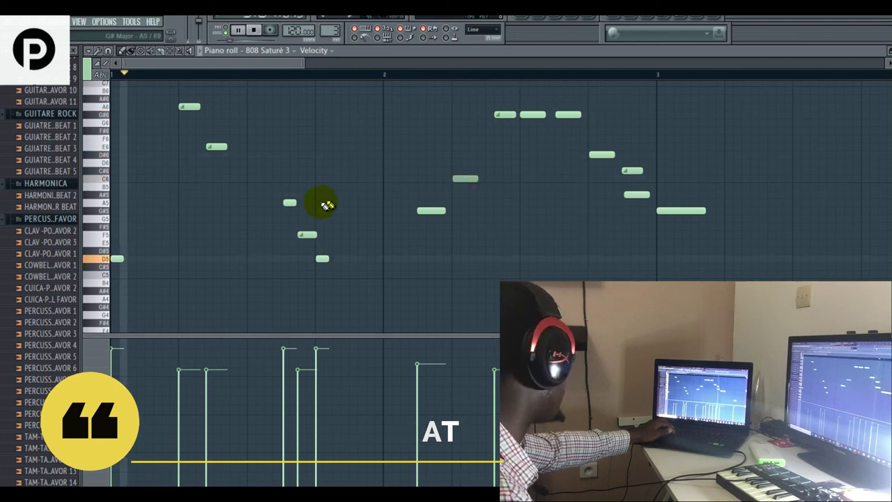
click(475, 146)
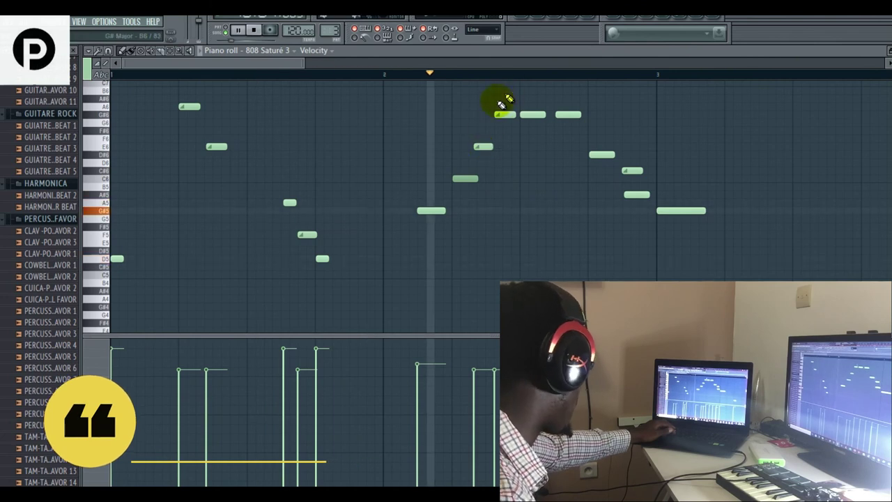
key(space)
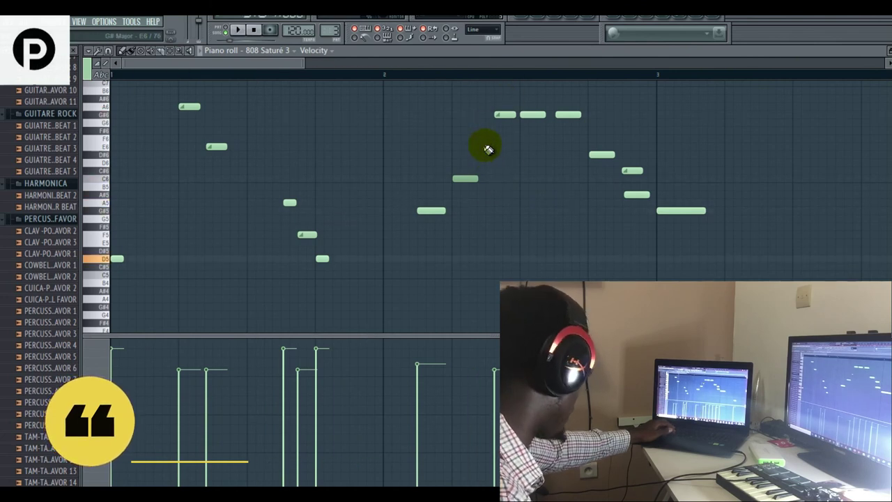
- Switch to the browser at pollfavorbeat.com and look over the free training and drum-kit offers on the home page
click(521, 21)
drag(313, 62, 234, 71)
drag(290, 64, 302, 60)
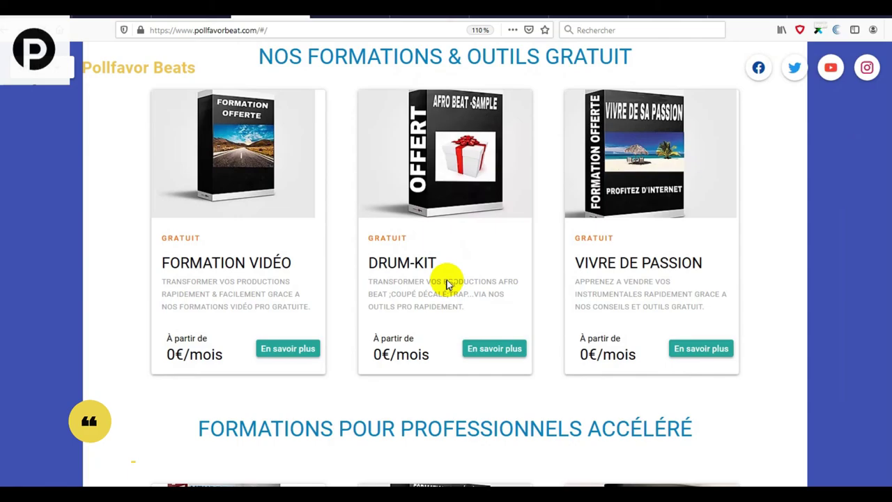
scroll(723, 206, up, 1)
scroll(445, 263, down, 5)
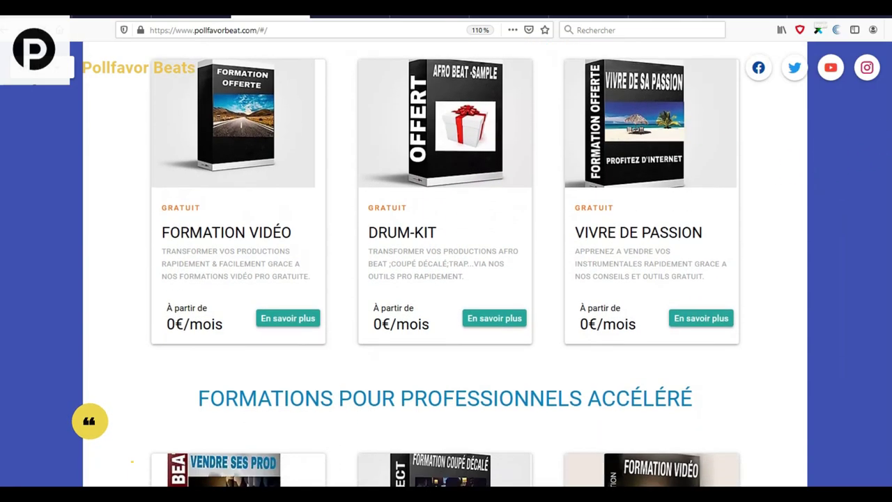
scroll(545, 251, up, 3)
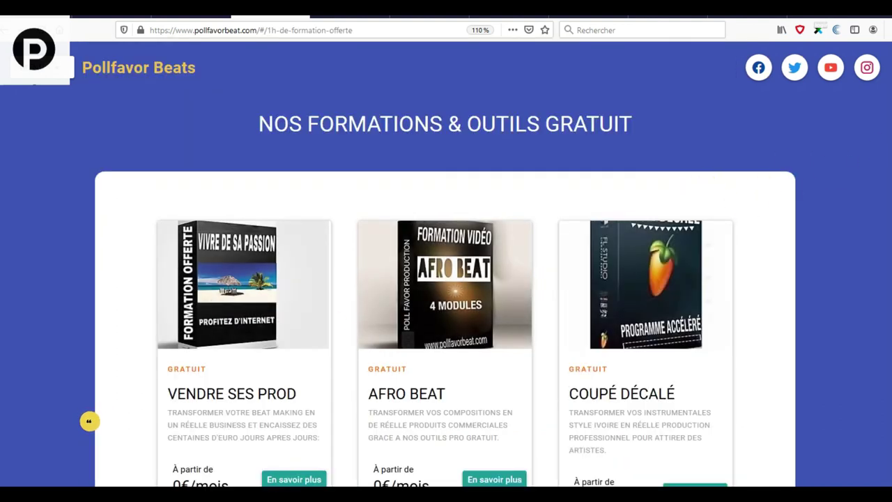
- Examine the free courses on the 1h-de-formation-offerte page, from Vendre ses prod to Mix & Mastéring and Trap Music
scroll(445, 267, down, 2)
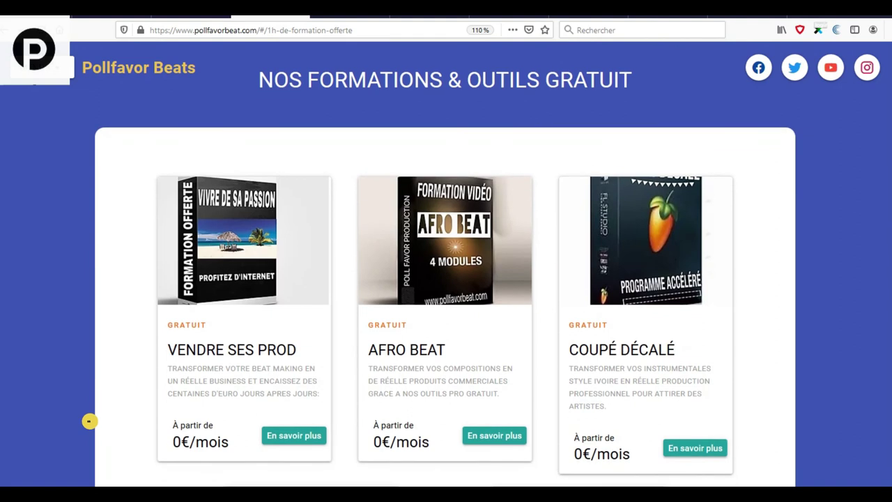
scroll(89, 421, down, 1)
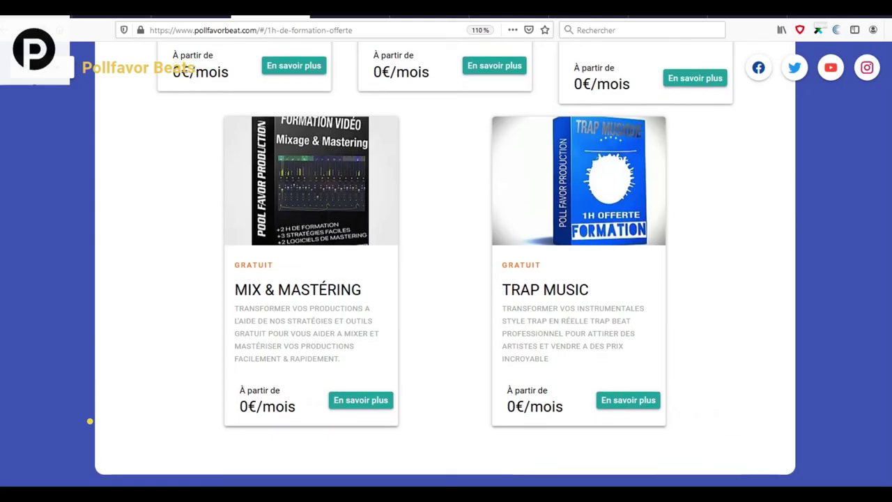
scroll(89, 421, down, 2)
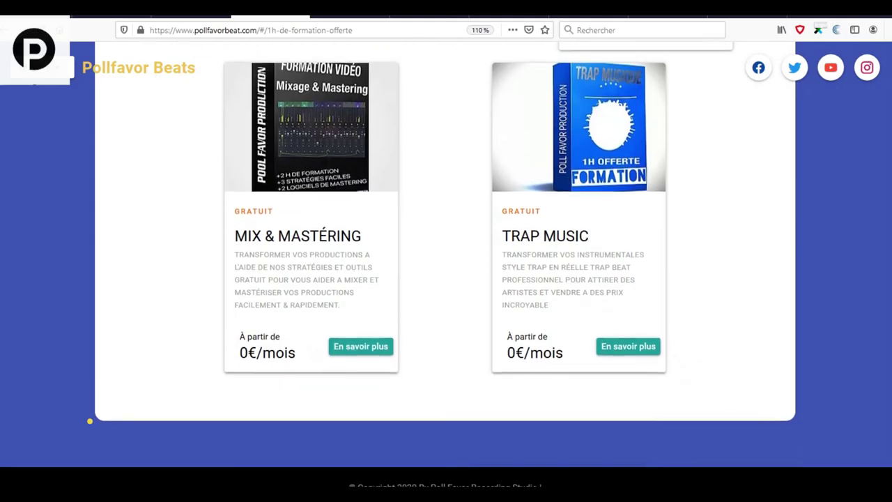
scroll(90, 421, up, 1)
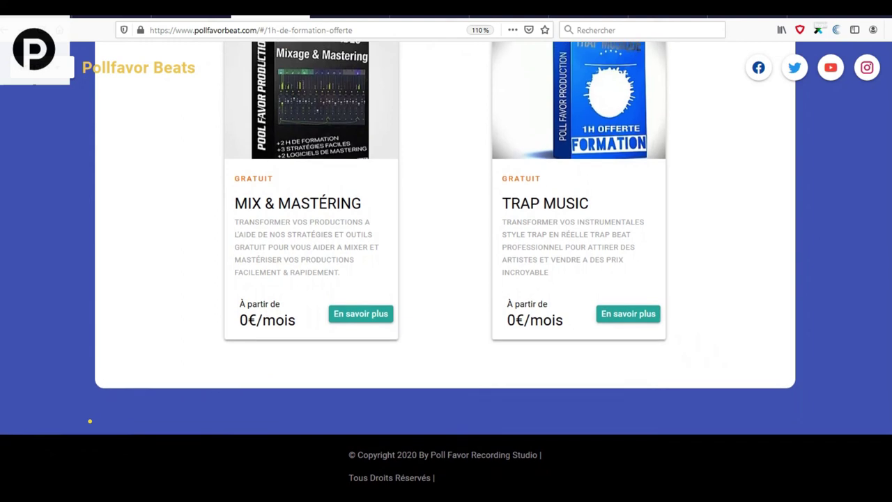
scroll(90, 421, up, 3)
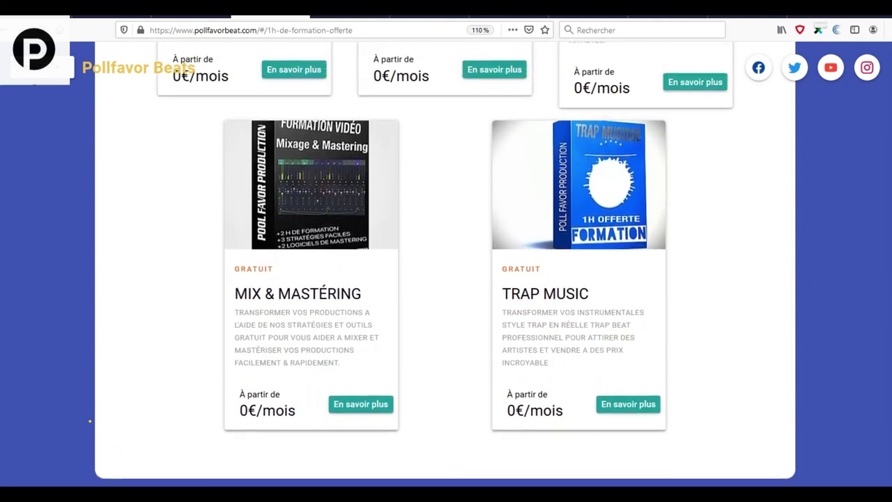
scroll(90, 421, up, 4)
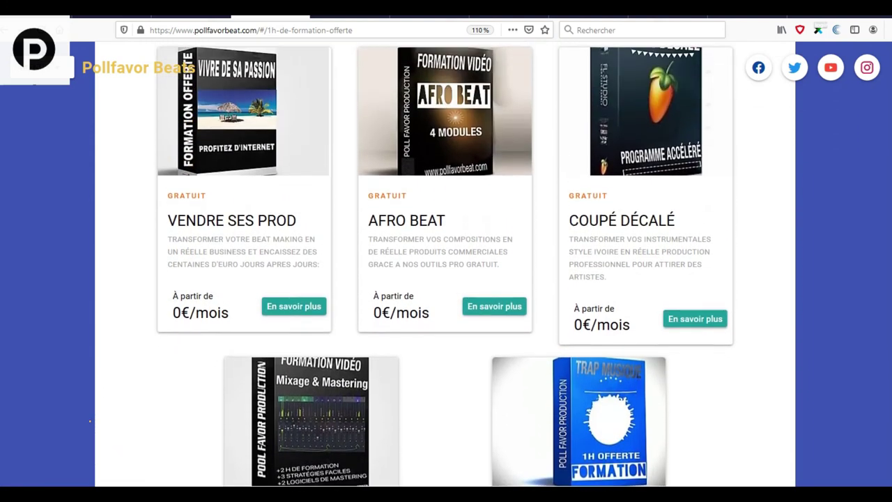
scroll(90, 421, up, 3)
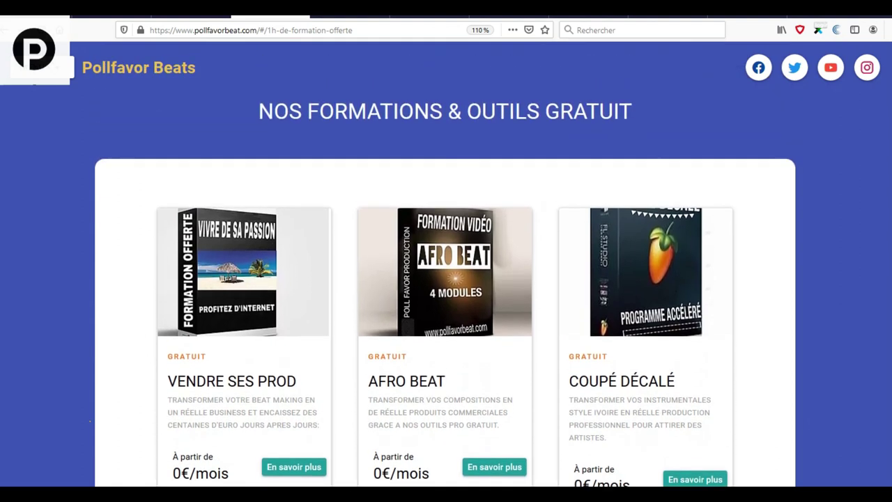
scroll(89, 421, down, 2)
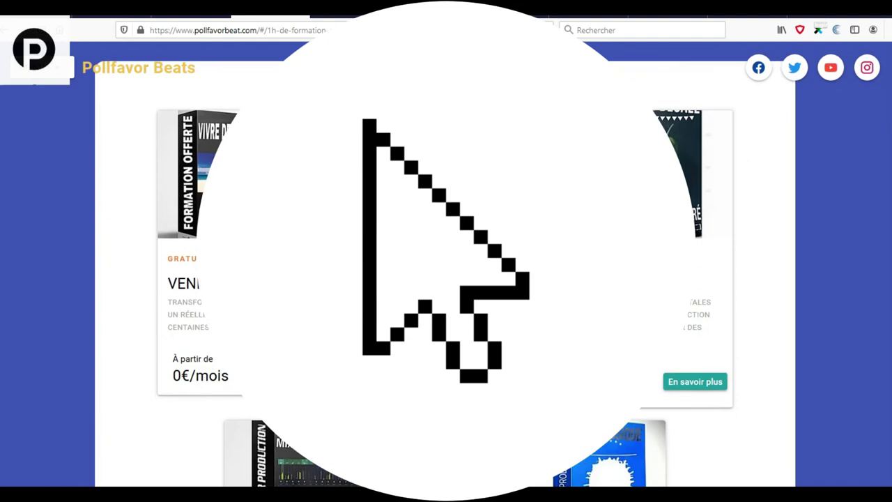
scroll(446, 265, down, 3)
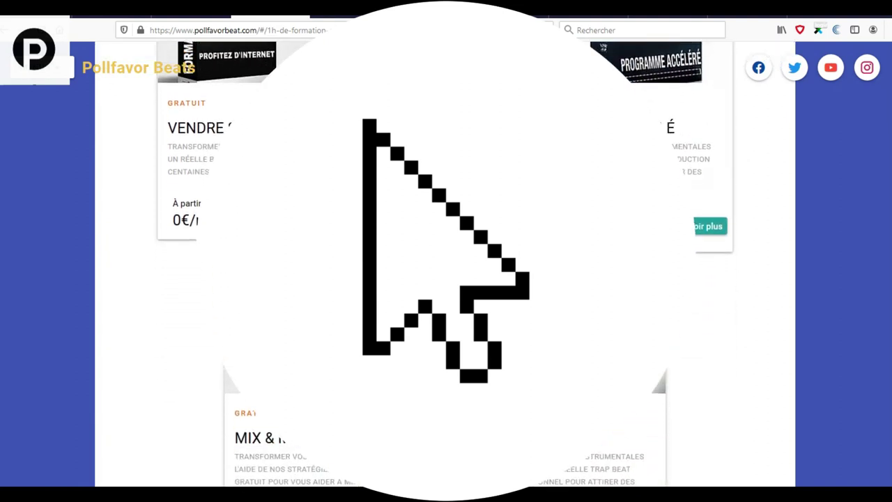